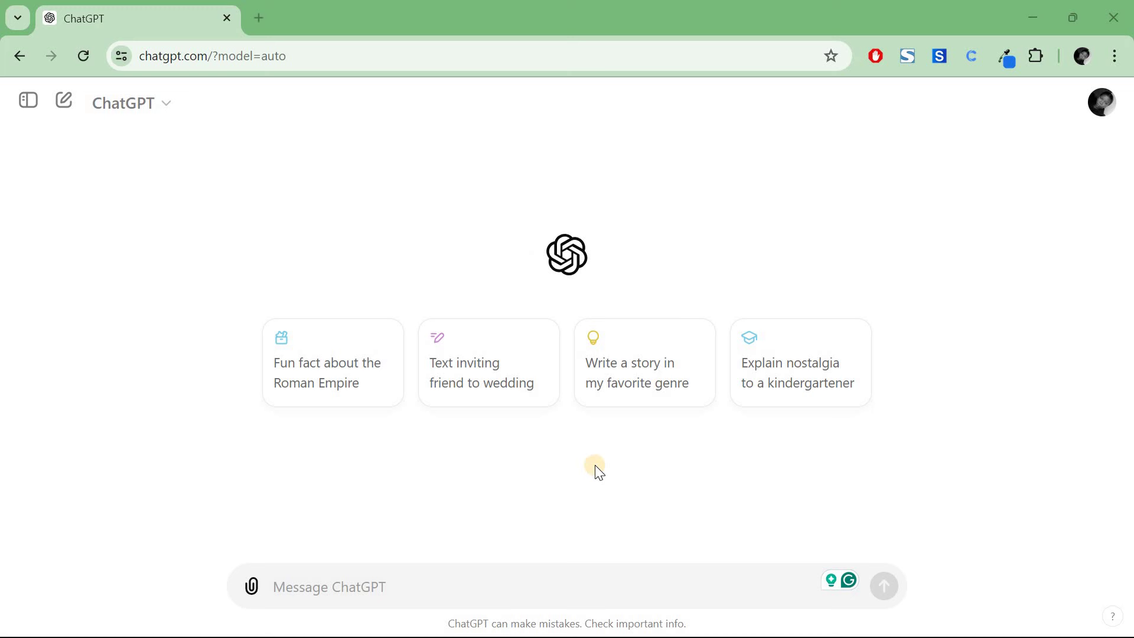
# Put the cursor in the empty ChatGPT message box so the prompt can be typed.
pyautogui.click(426, 592)
# Send 'Write 25 article ideas on frontend development with React, tailored for beginners' with the typos fixed.
pyautogui.write('Write')
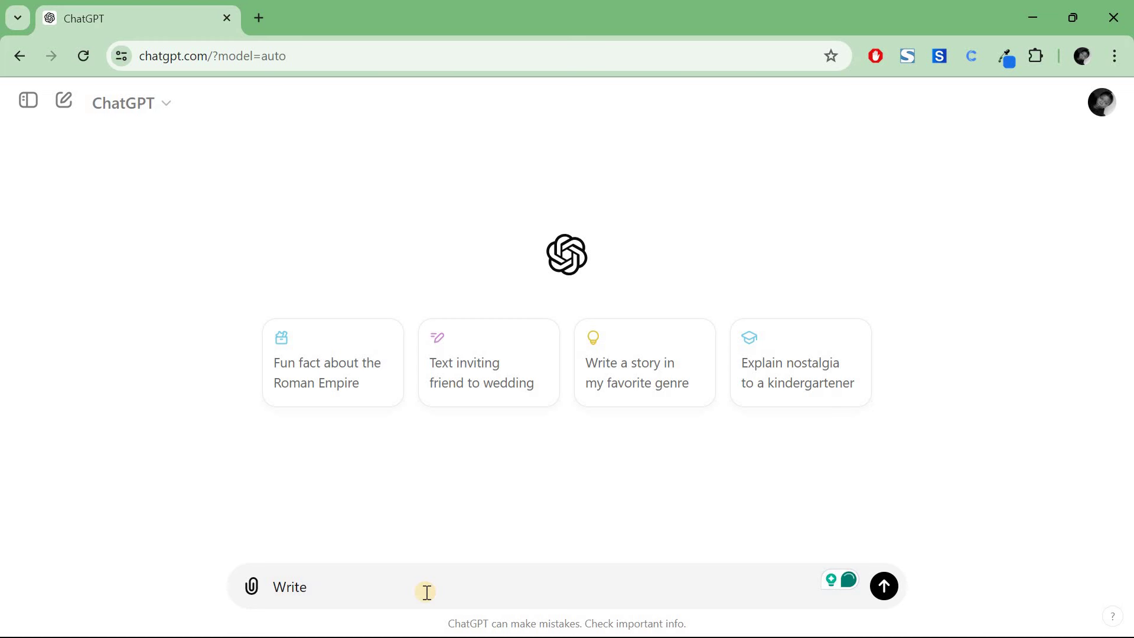
pyautogui.write(' 25 article')
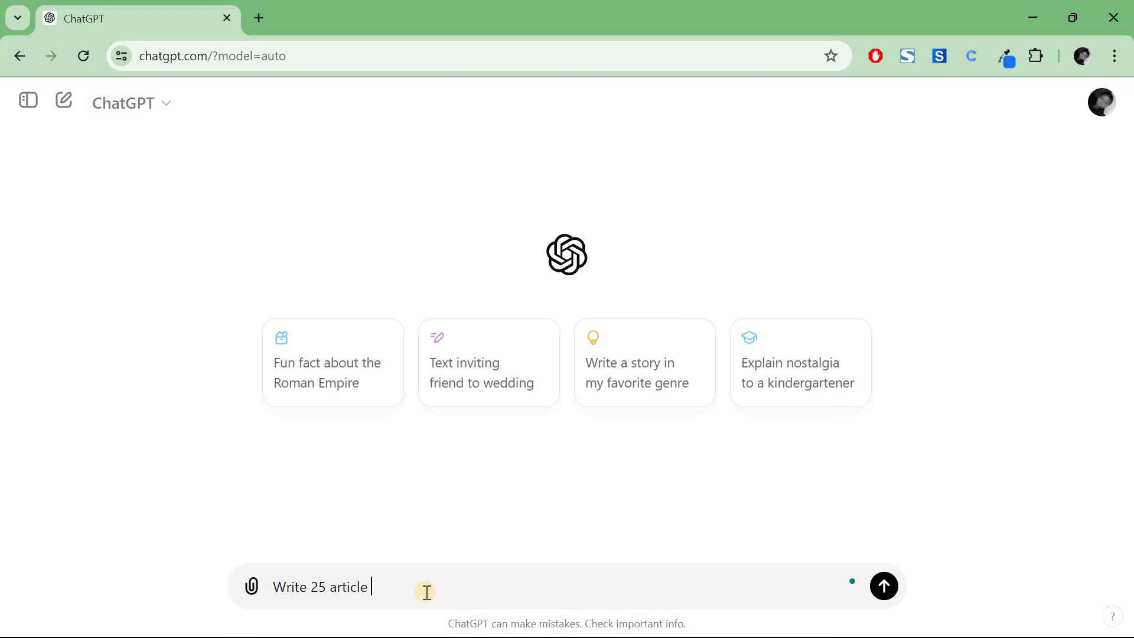
pyautogui.write(' idea on frontend development with ')
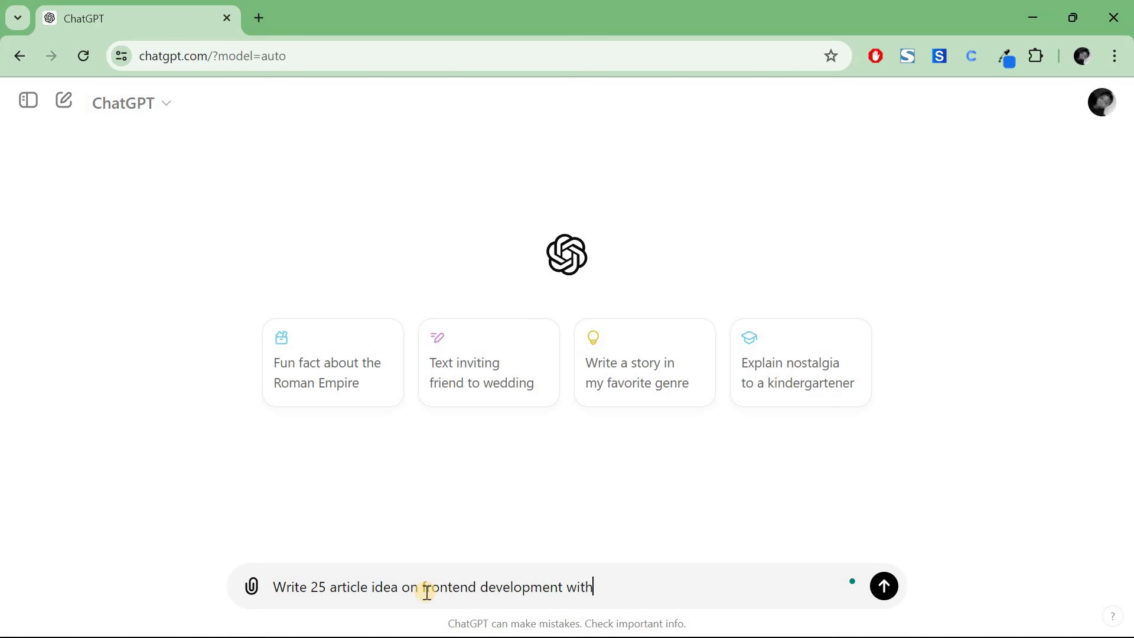
pyautogui.write('REa')
pyautogui.press('BackSpace')
pyautogui.press('BackSpace')
pyautogui.write('eact, tailored for ')
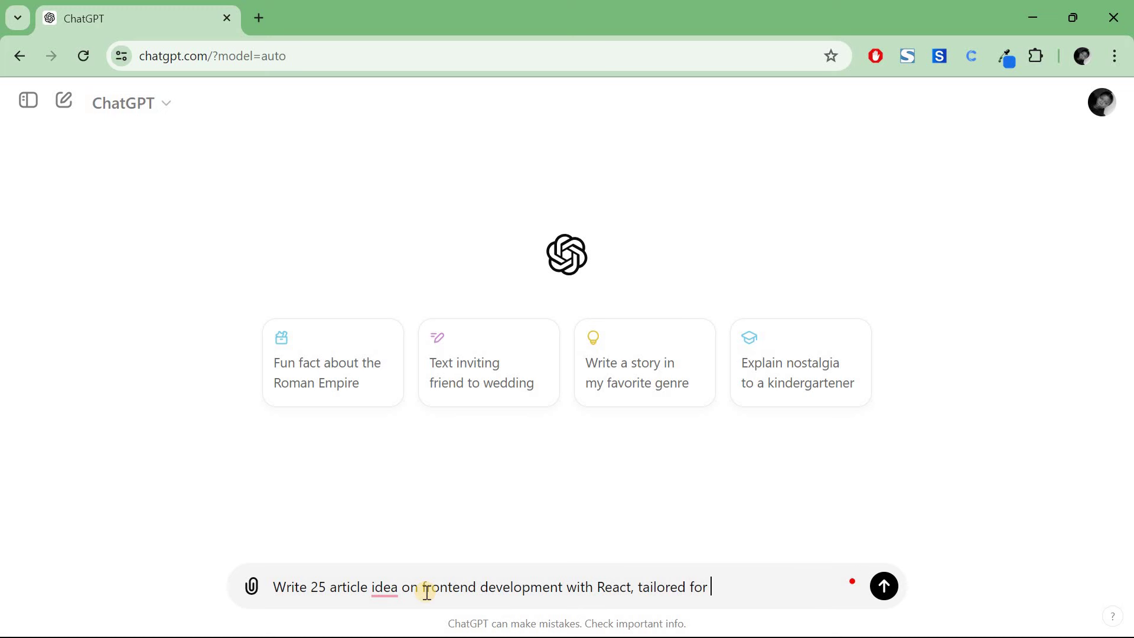
pyautogui.write('beginners')
pyautogui.click(399, 588)
pyautogui.write('s')
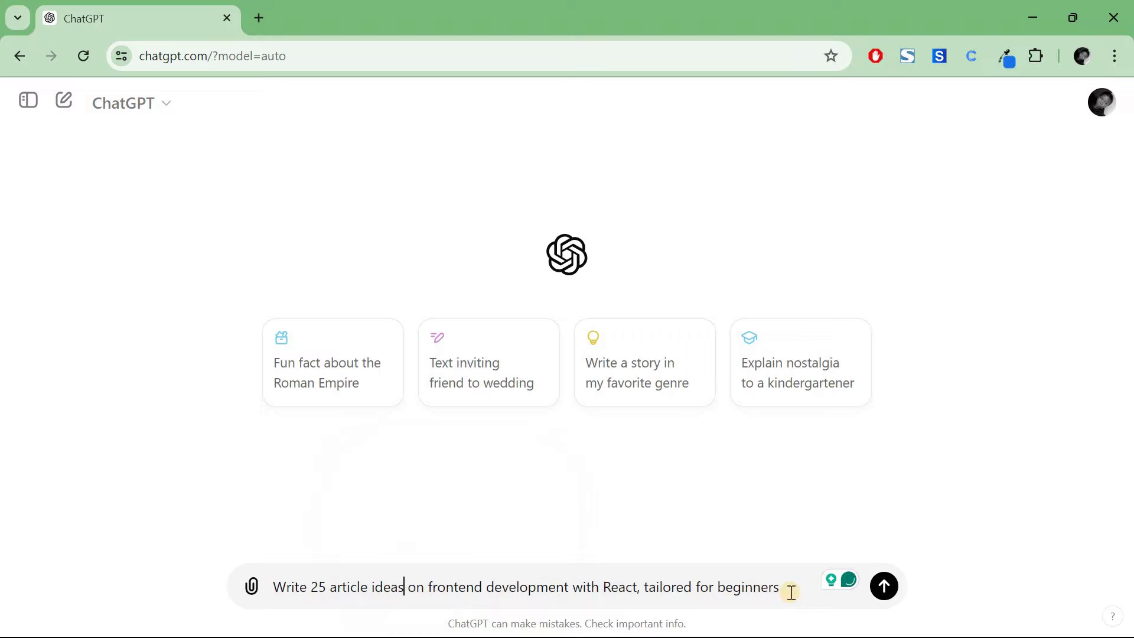
pyautogui.click(791, 591)
pyautogui.press('Return')
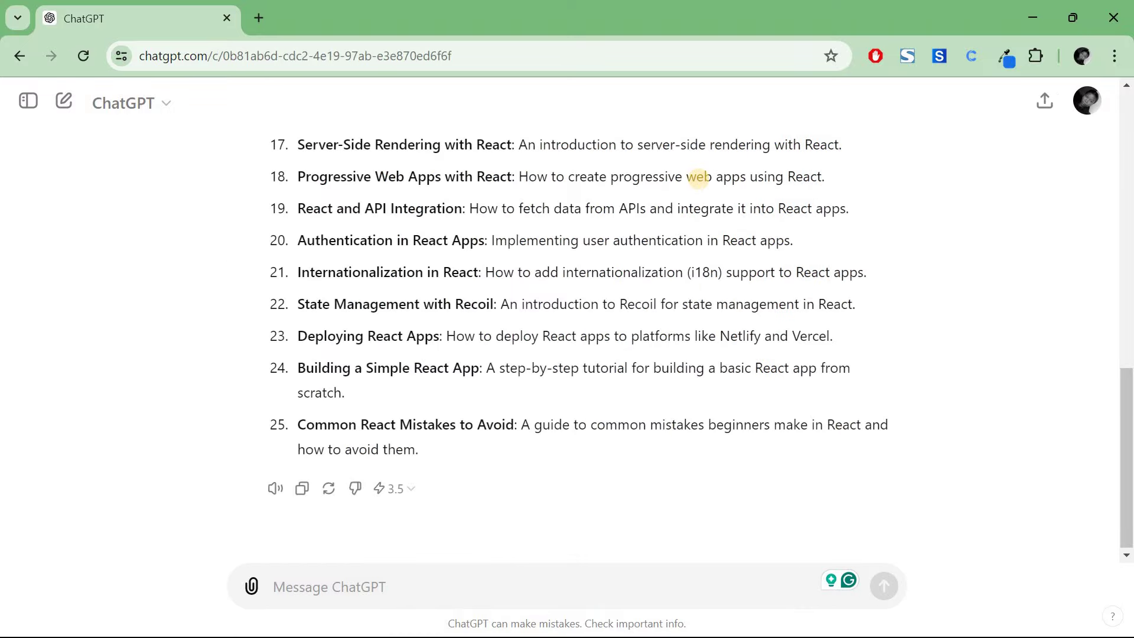
# Skim the 25 beginner ideas and select the original prompt's text for copying.
pyautogui.scroll(5, 700, 179)
pyautogui.scroll(8, 700, 179)
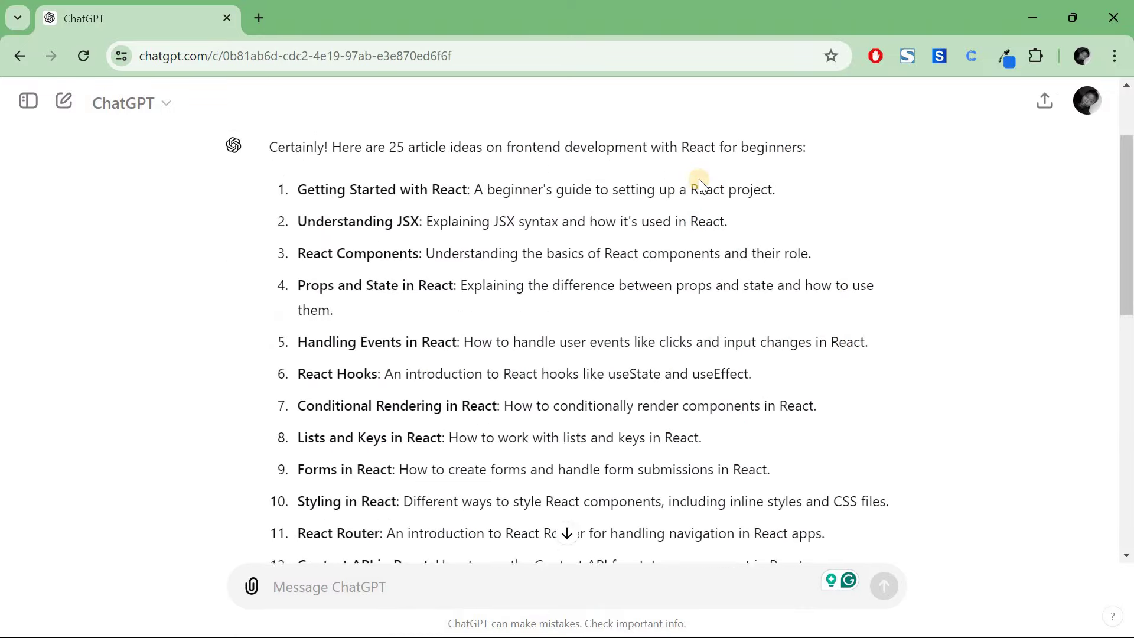
pyautogui.scroll(-9, 699, 179)
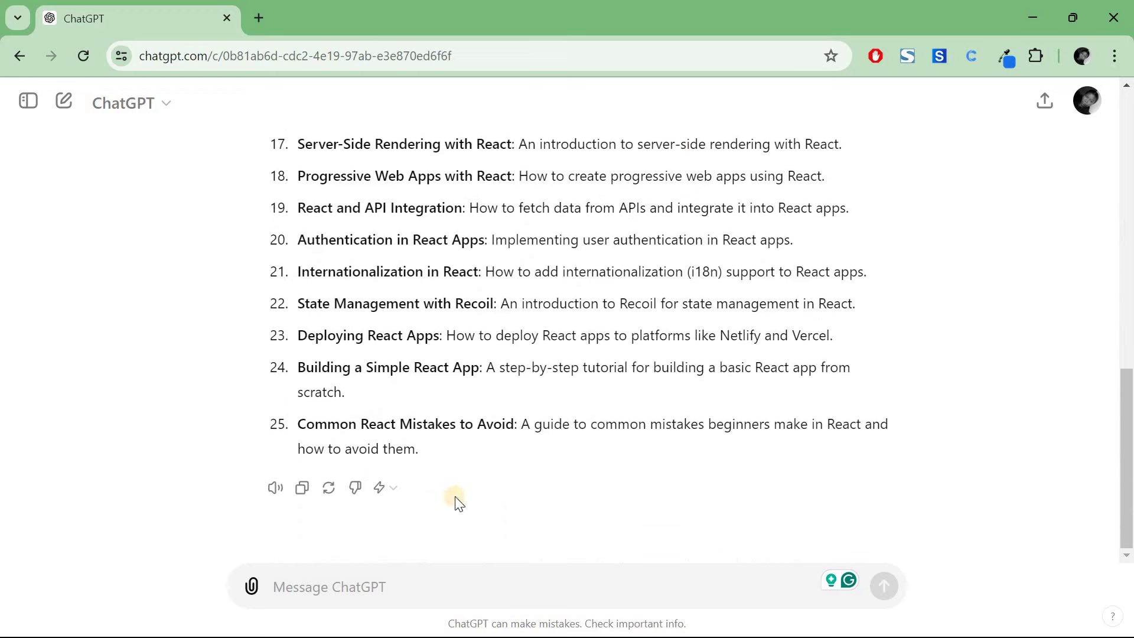
pyautogui.scroll(10, 685, 204)
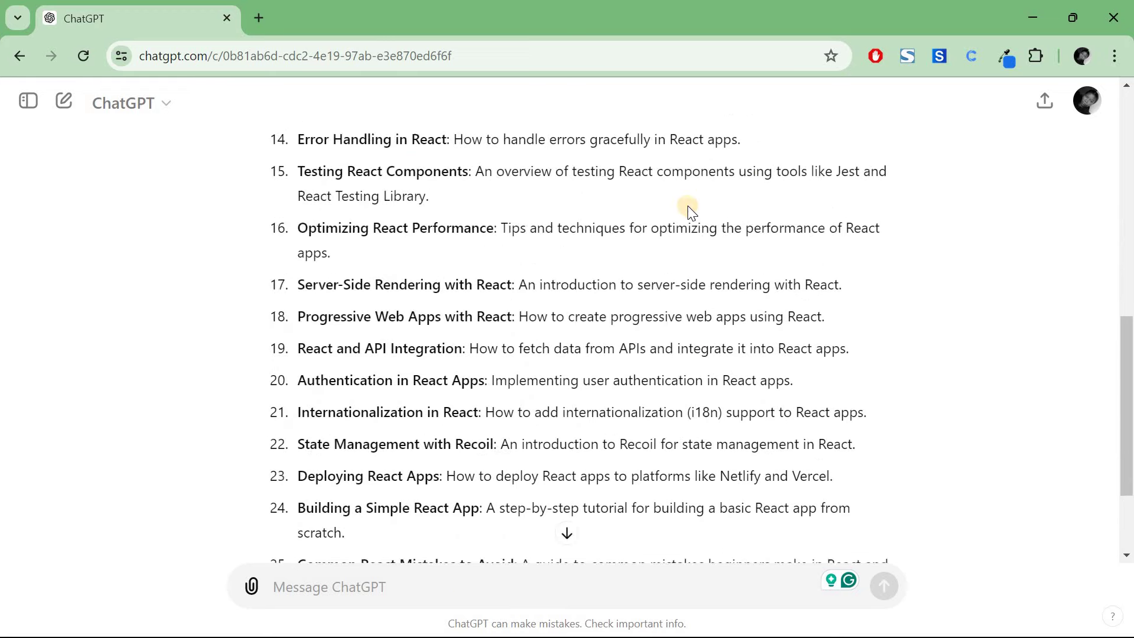
pyautogui.moveTo(518, 203); pyautogui.dragTo(437, 171)
pyautogui.hotkey('ctrl', 'c')
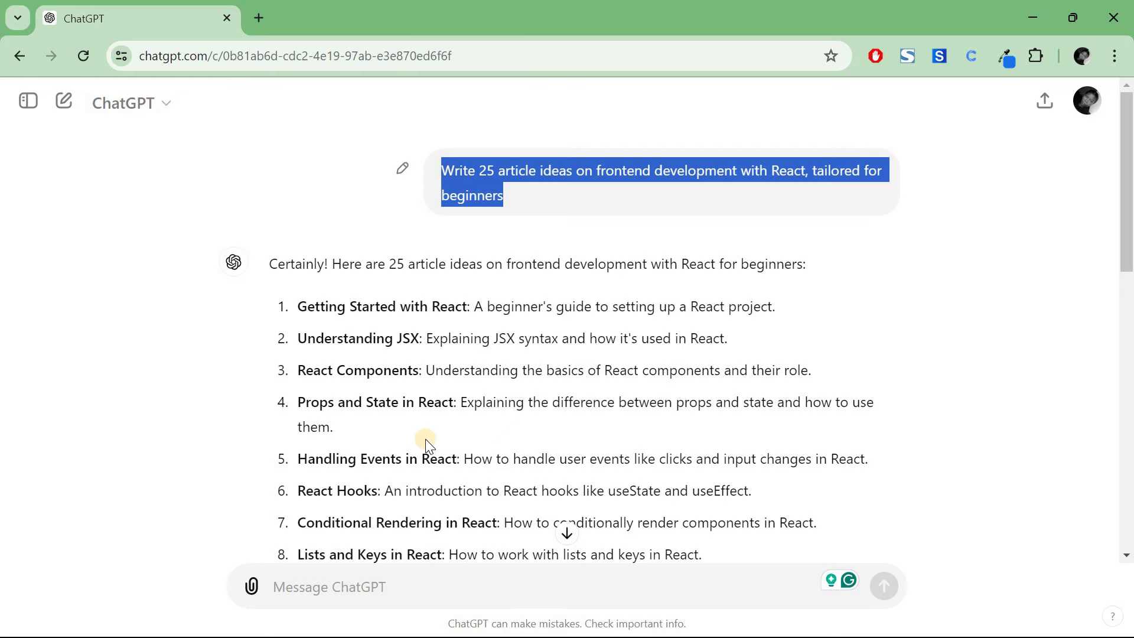
pyautogui.scroll(-10, 425, 440)
# Paste the copied prompt, swap 'beginners' for 'intermediates', and send it.
pyautogui.click(360, 591)
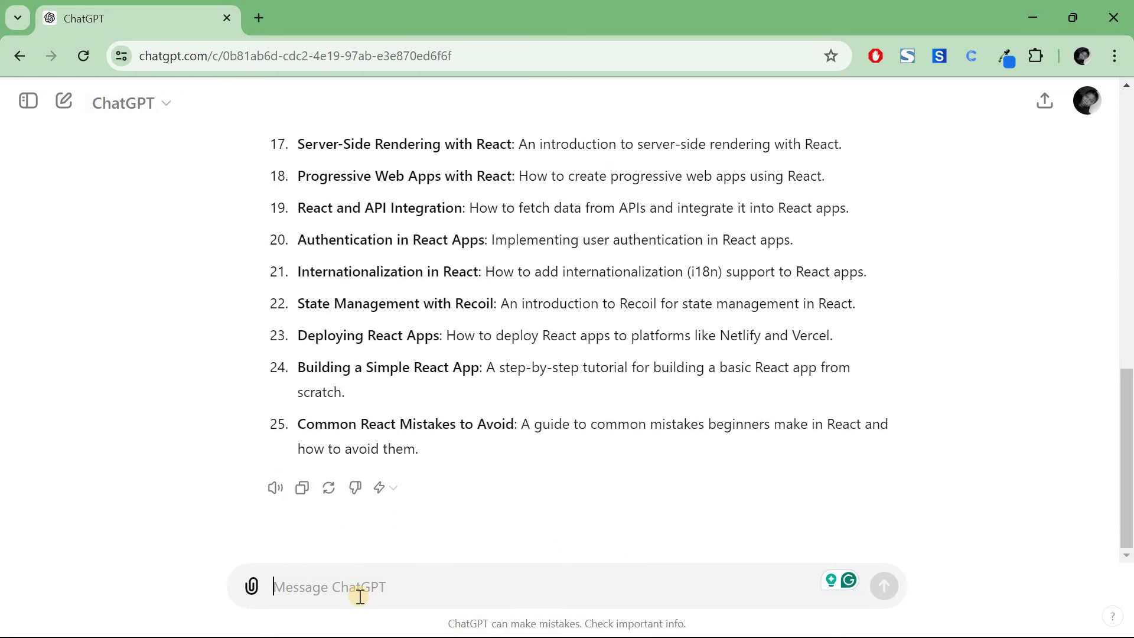
pyautogui.hotkey('ctrl', 'v')
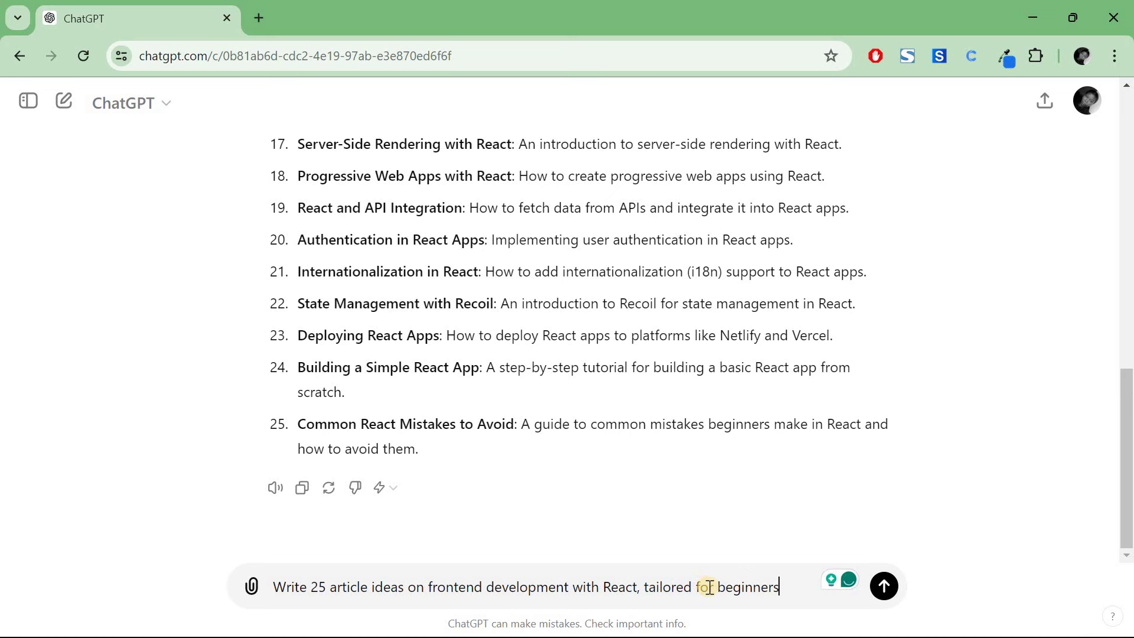
pyautogui.moveTo(719, 589); pyautogui.dragTo(788, 585)
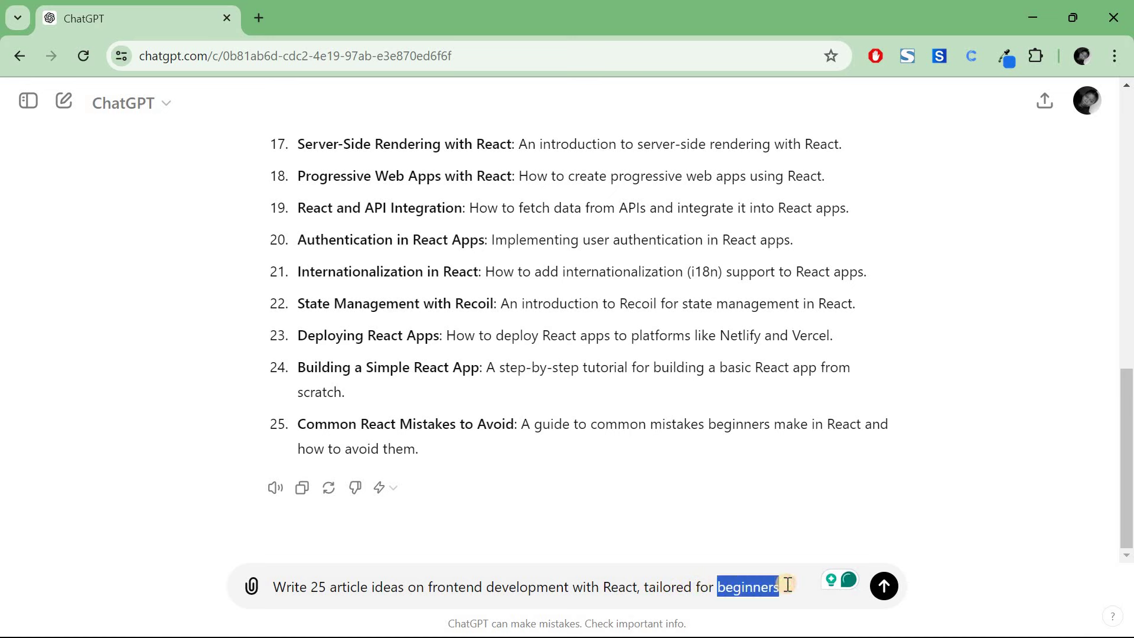
pyautogui.write('intermediates')
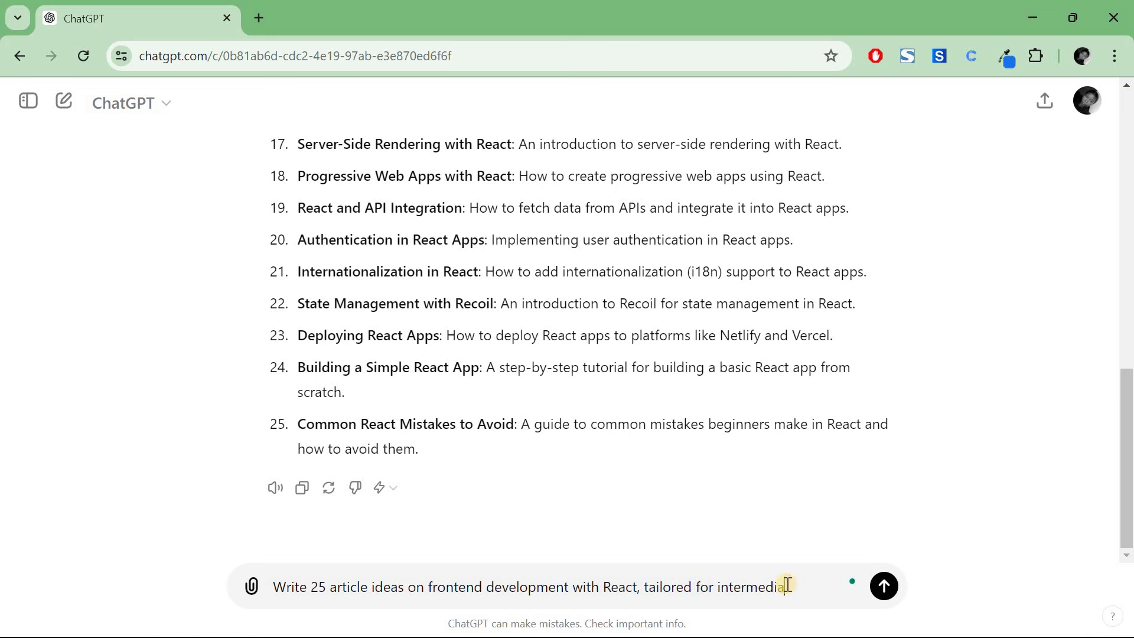
pyautogui.click(884, 585)
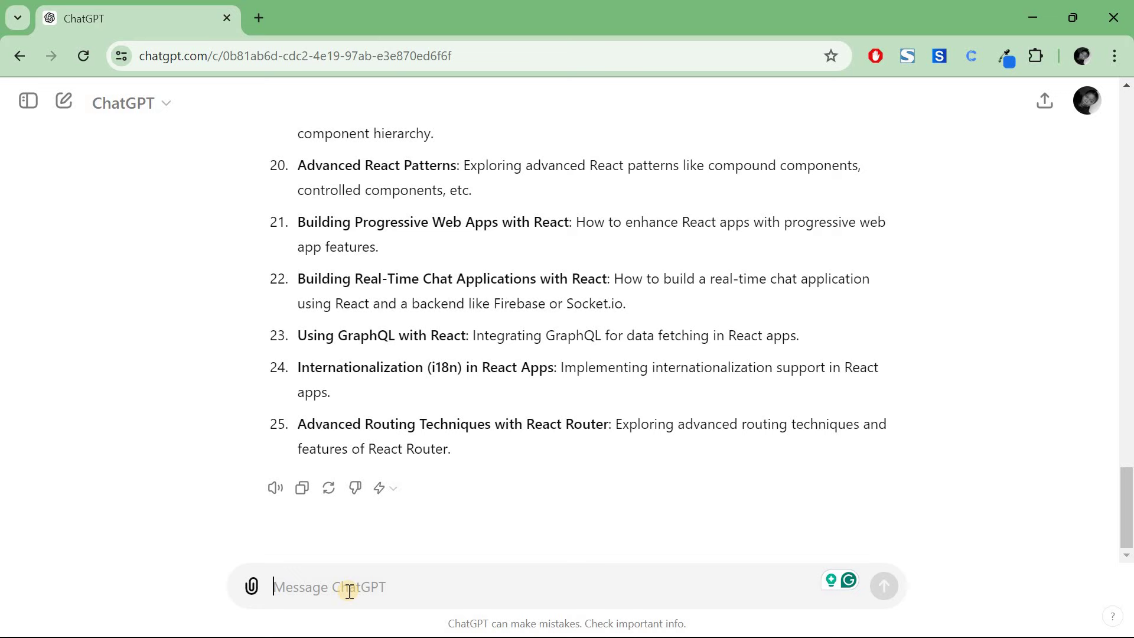
# Send the reworded prompt 'Write 25 article ideas on React, projects for beginners'.
pyautogui.hotkey('ctrl', 'v')
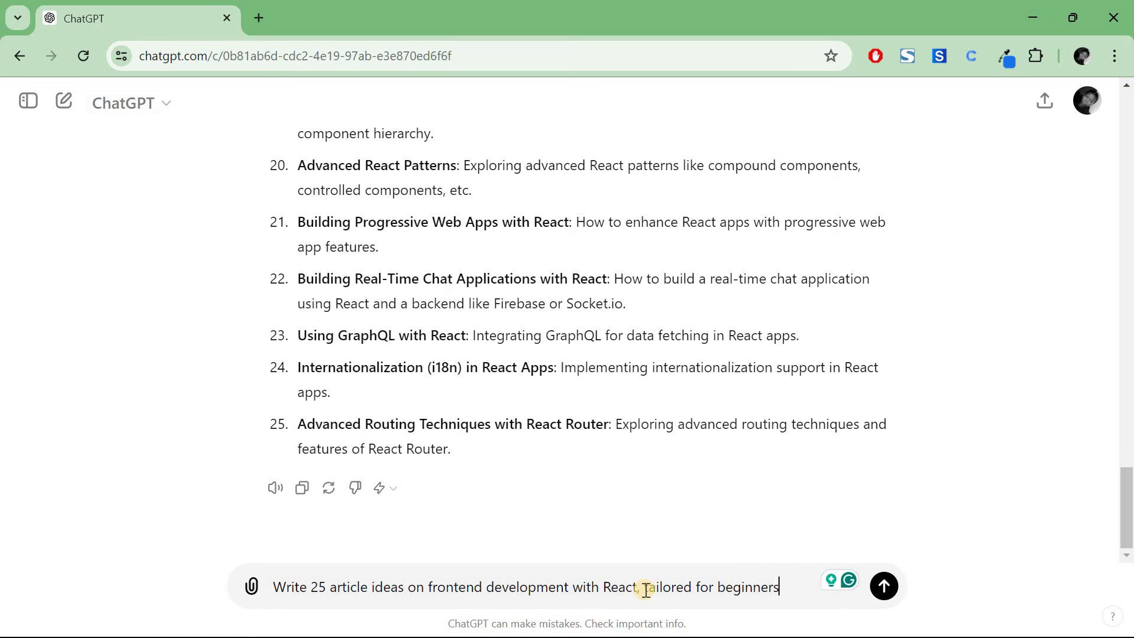
pyautogui.moveTo(647, 591); pyautogui.dragTo(786, 588)
pyautogui.write('project based, an')
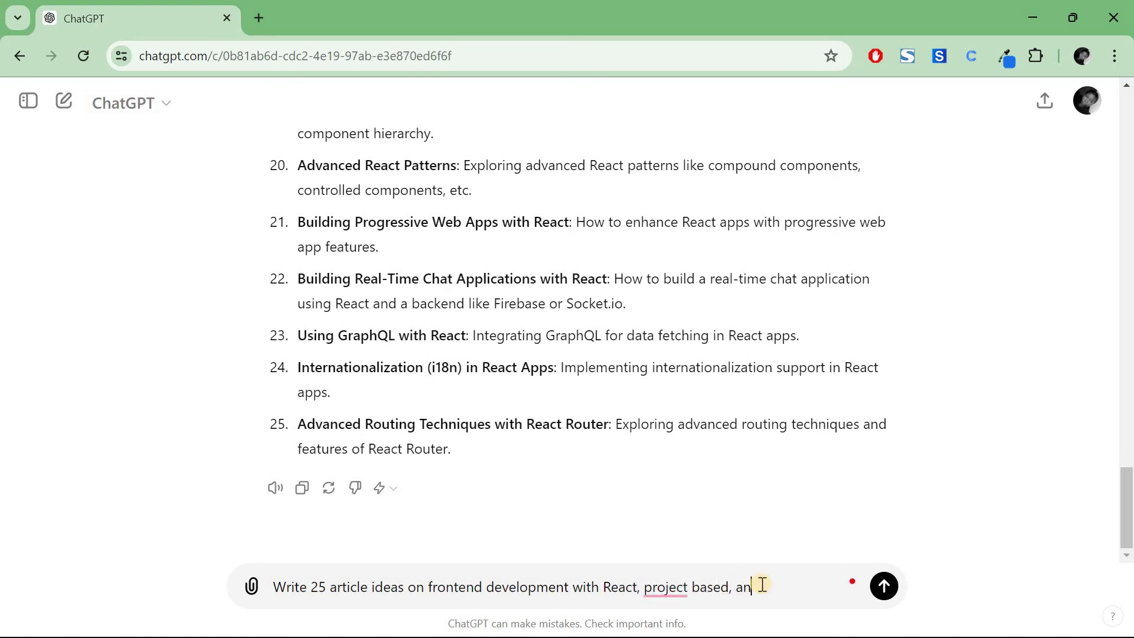
pyautogui.write('d ho')
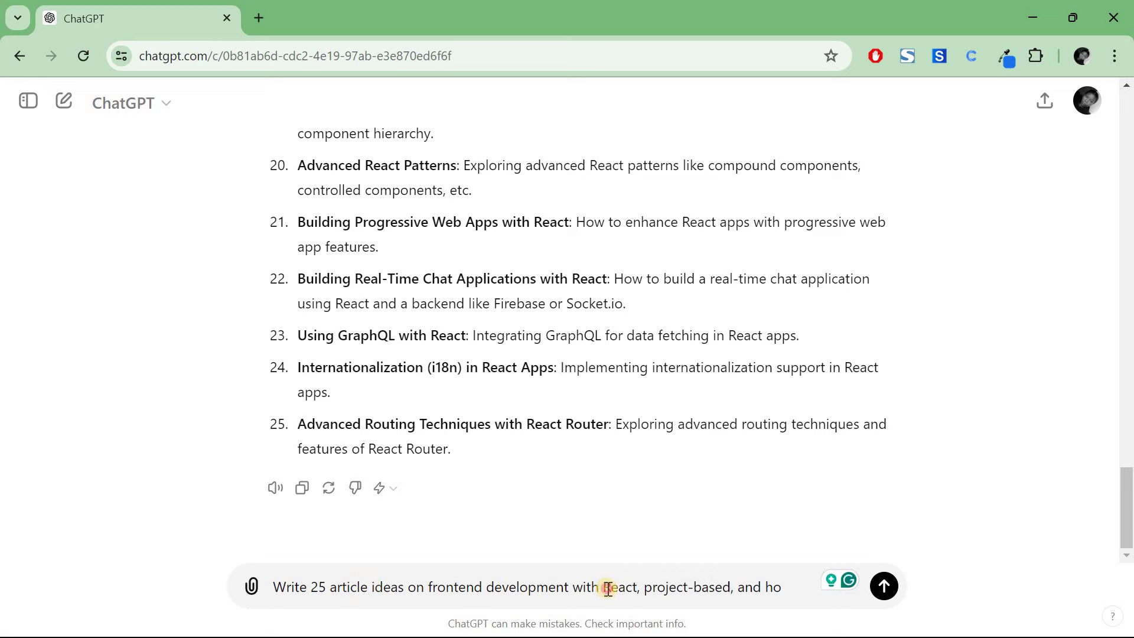
pyautogui.hotkey('ctrl', 'z')
pyautogui.write('for be')
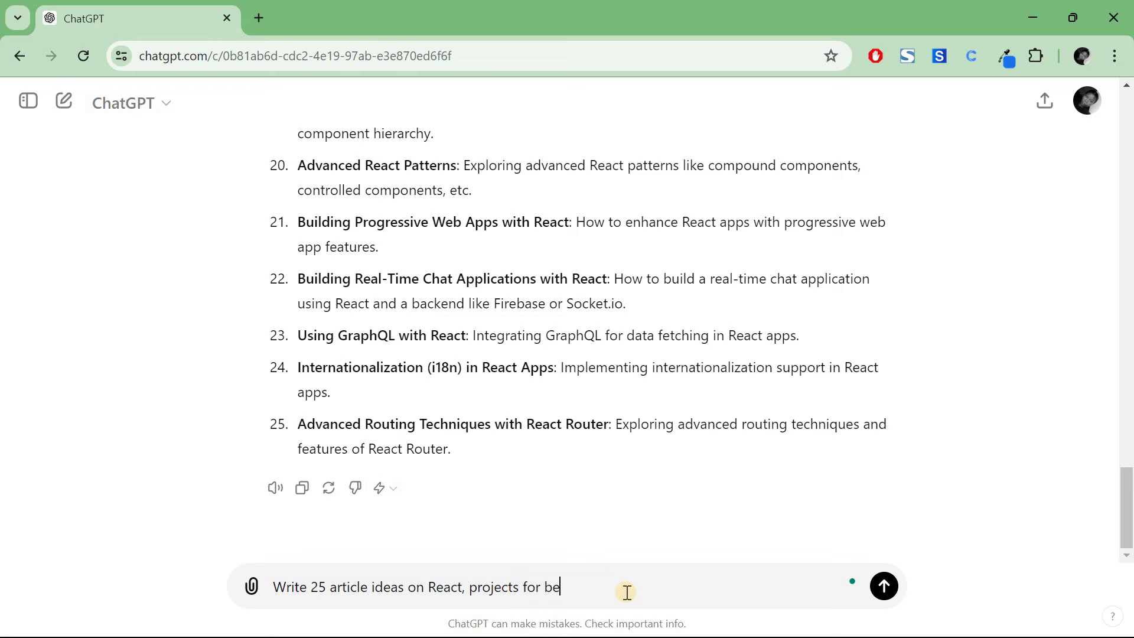
pyautogui.write('ginners')
pyautogui.click(888, 590)
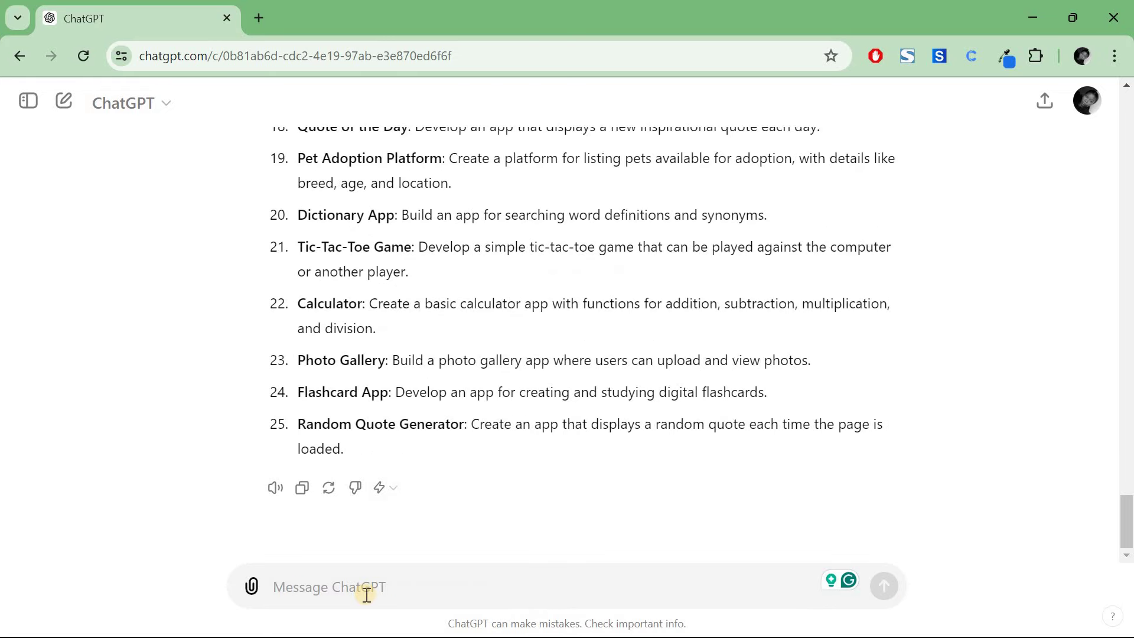
# Send the React projects prompt ending 'for intermediates' and scroll through the reply.
pyautogui.scroll(20, 694, 236)
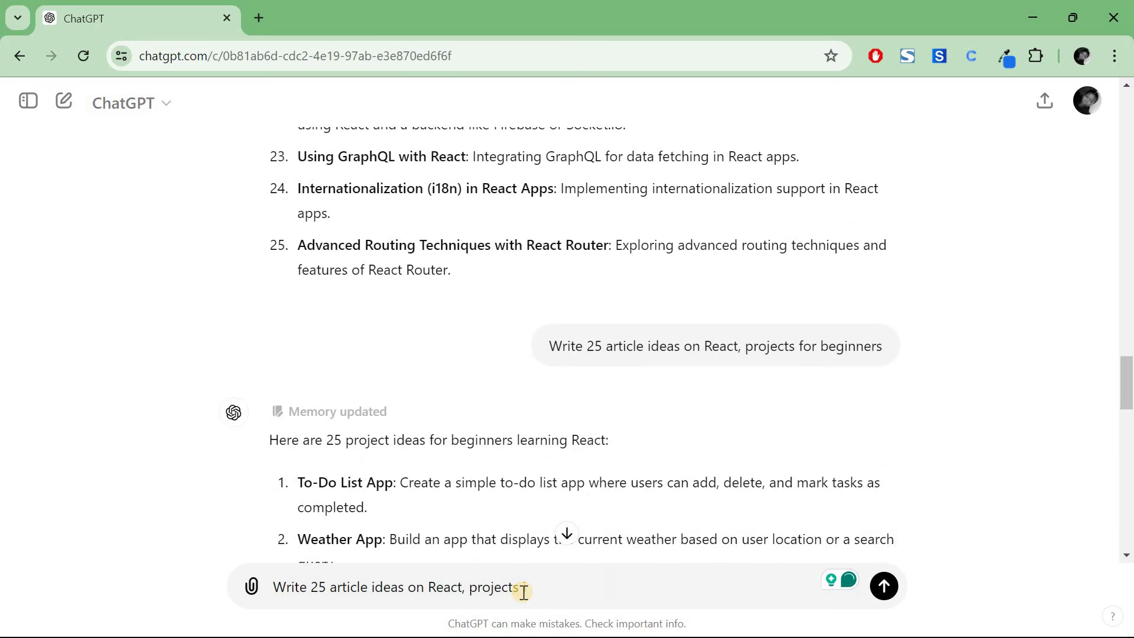
pyautogui.write('for intermedi')
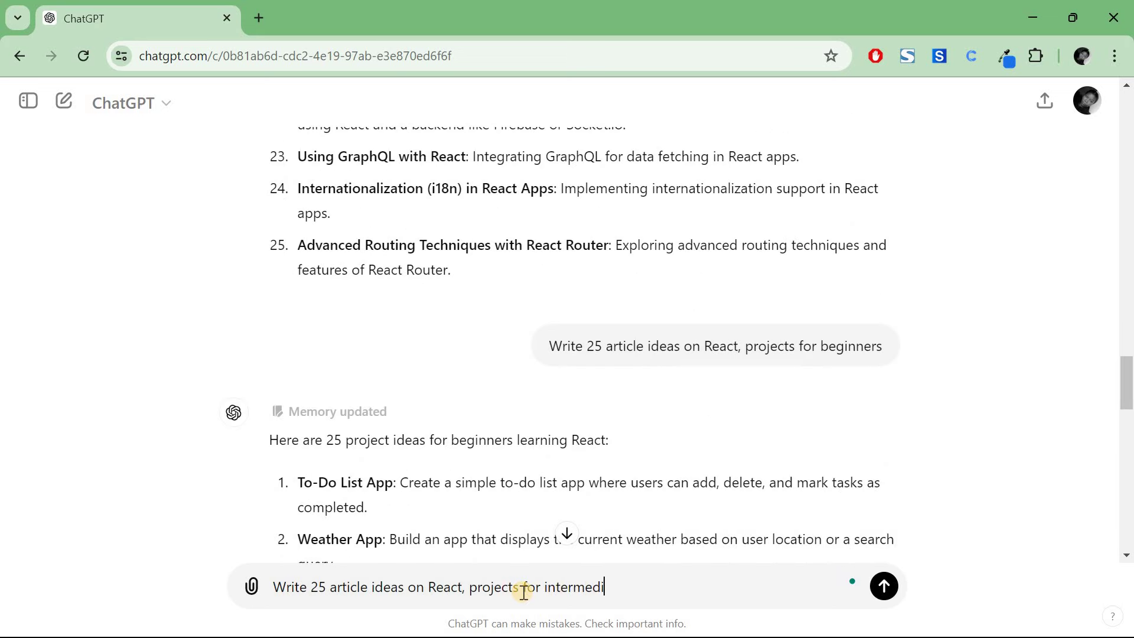
pyautogui.write('ates')
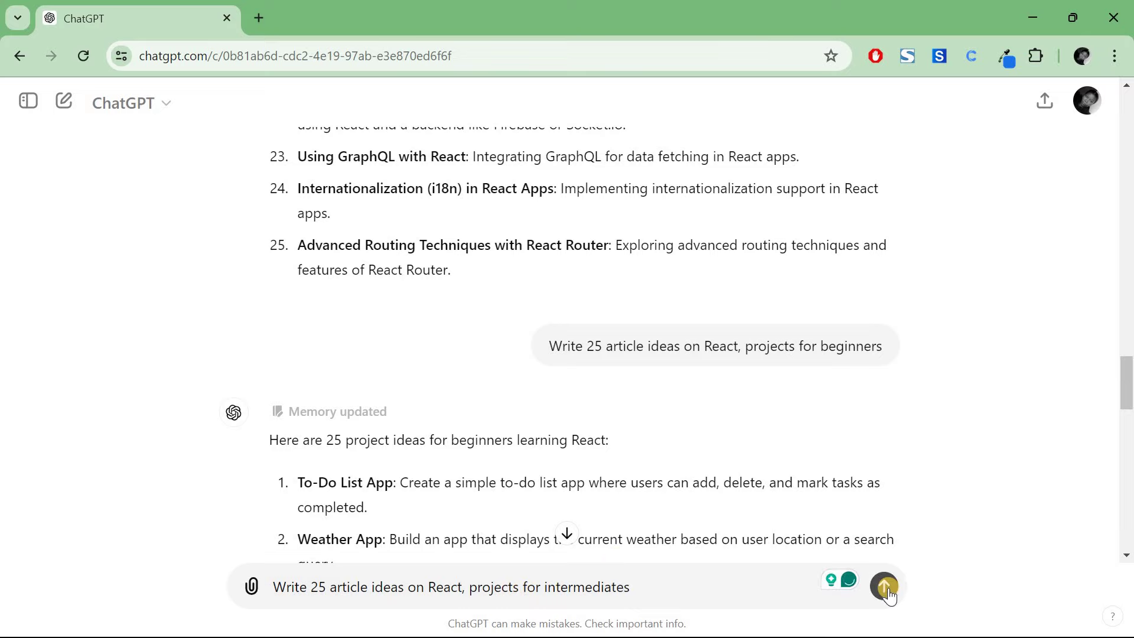
pyautogui.click(888, 594)
pyautogui.scroll(8, 838, 296)
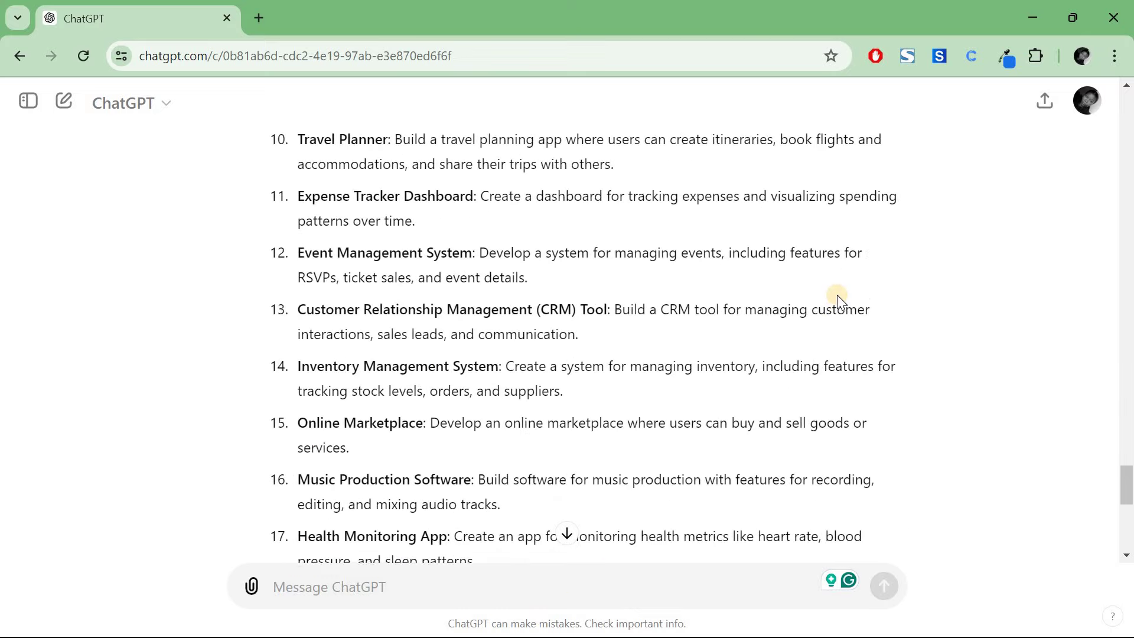
pyautogui.scroll(-9, 837, 295)
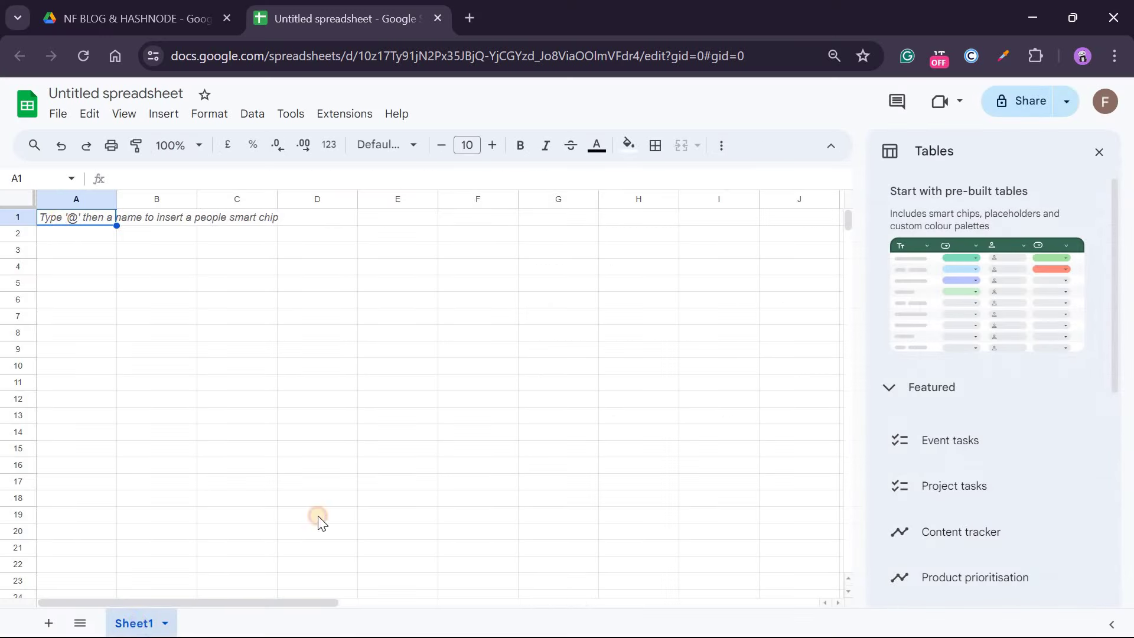
# Rename Sheet1 to 'Beginner' and retitle the spreadsheet 'React Content Ideas'.
pyautogui.click(1099, 152)
pyautogui.doubleClick(137, 623)
pyautogui.write('Beginner')
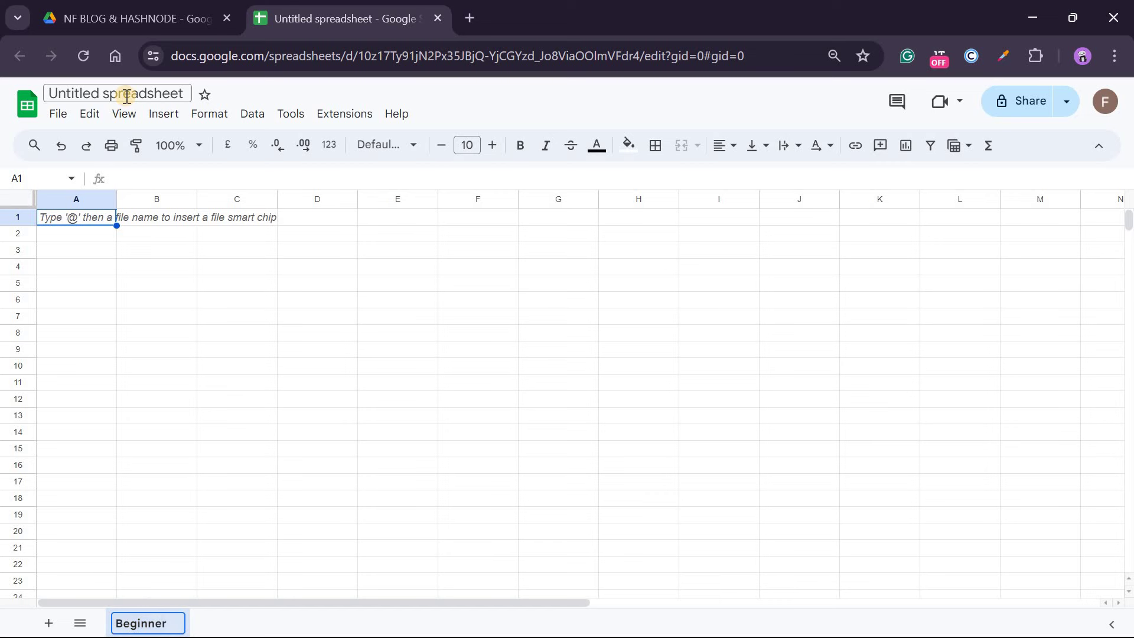
pyautogui.press('Return')
pyautogui.click(126, 96)
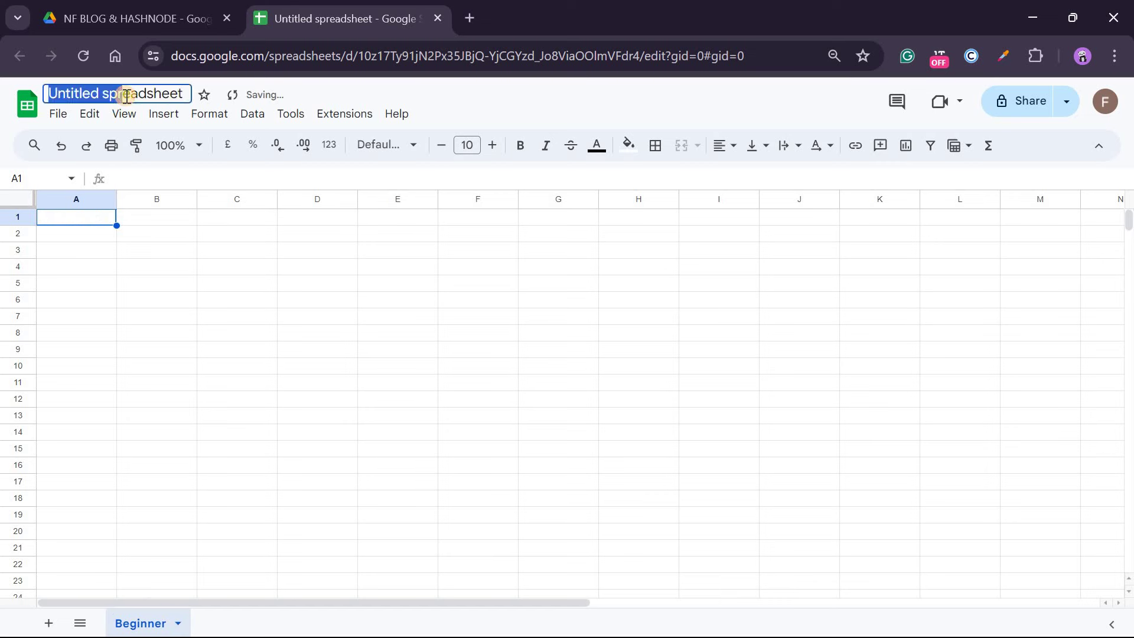
pyautogui.write('Reac')
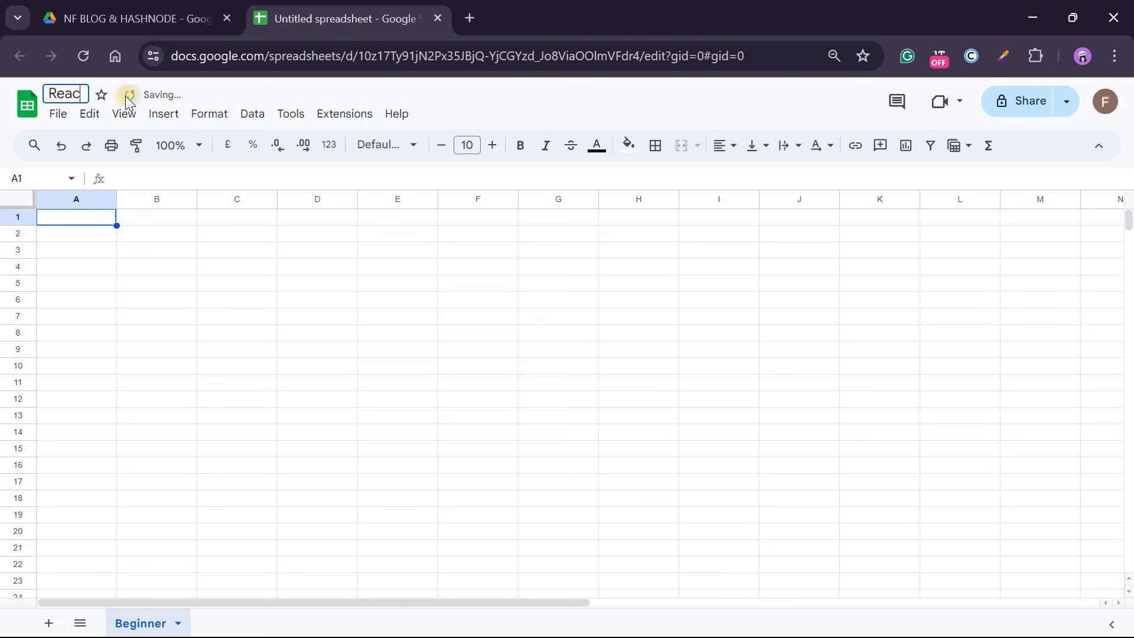
pyautogui.write('t Content')
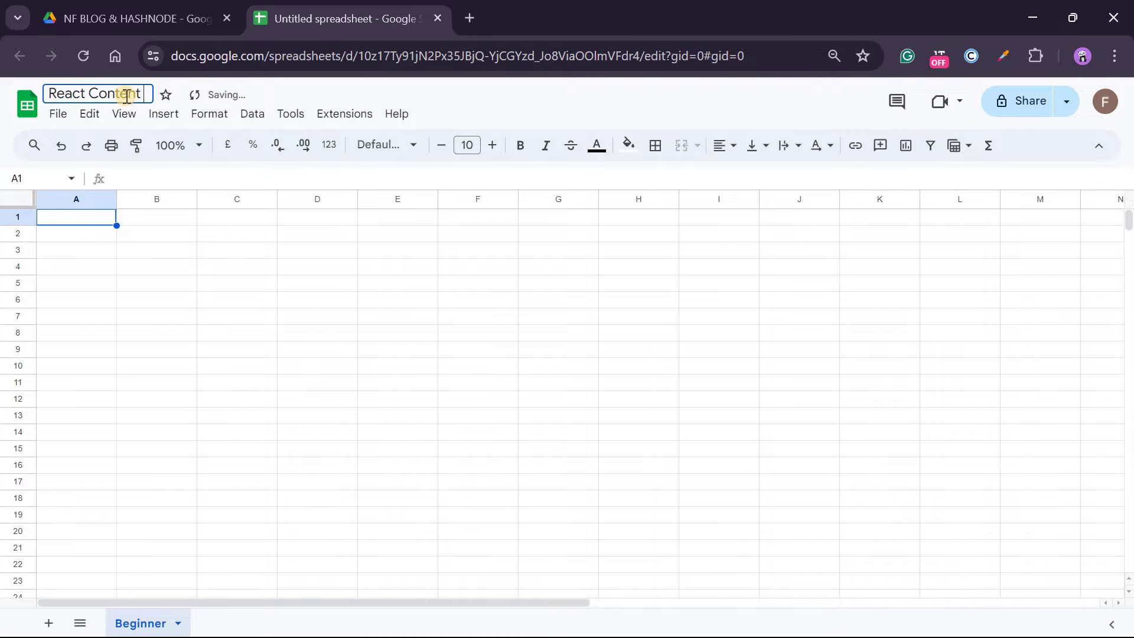
pyautogui.write(' Ideas')
# Copy ChatGPT's 25 beginner React article ideas and paste them into the Beginner sheet.
pyautogui.hotkey('alt', 'Tab')
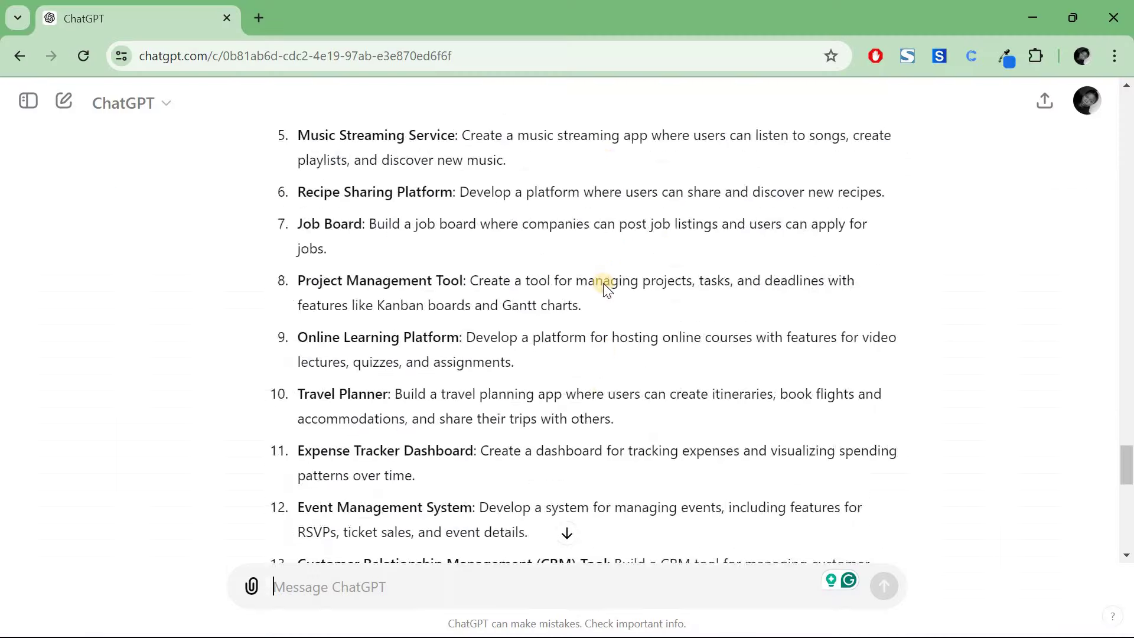
pyautogui.scroll(-8, 604, 283)
pyautogui.scroll(20, 603, 283)
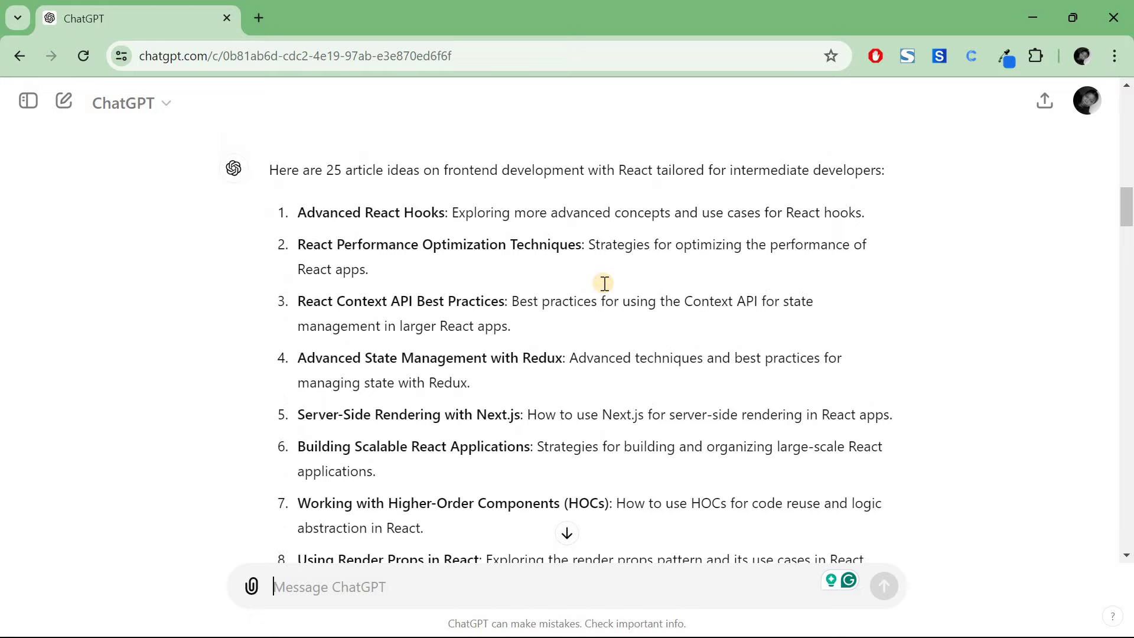
pyautogui.scroll(6, 603, 282)
pyautogui.scroll(-11, 603, 283)
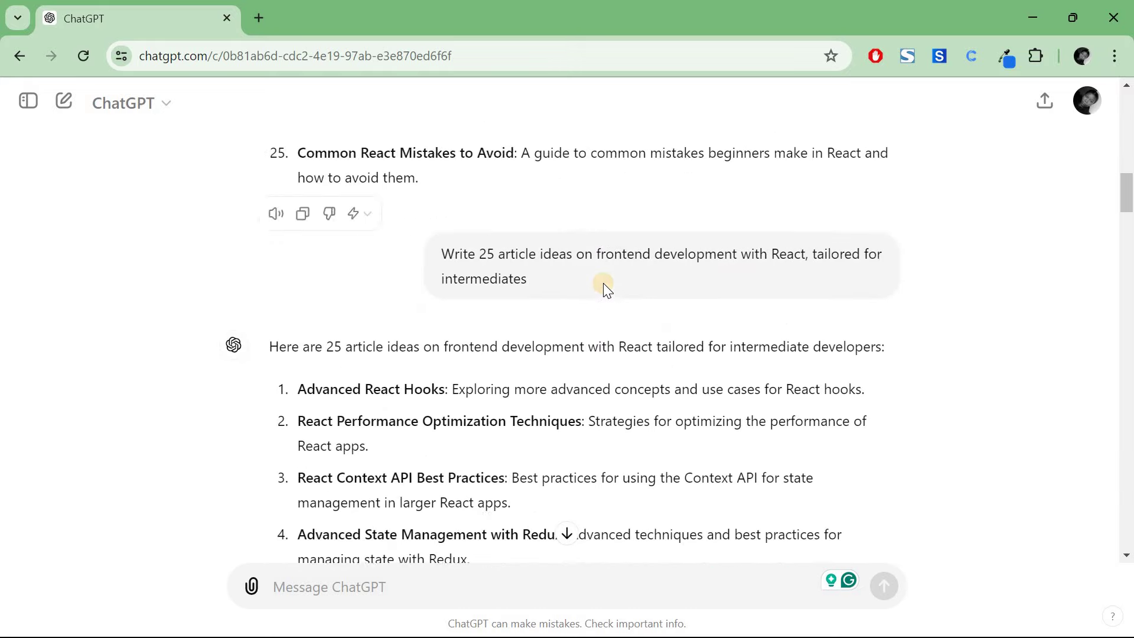
pyautogui.scroll(1, 604, 282)
pyautogui.scroll(2, 603, 284)
pyautogui.click(300, 409)
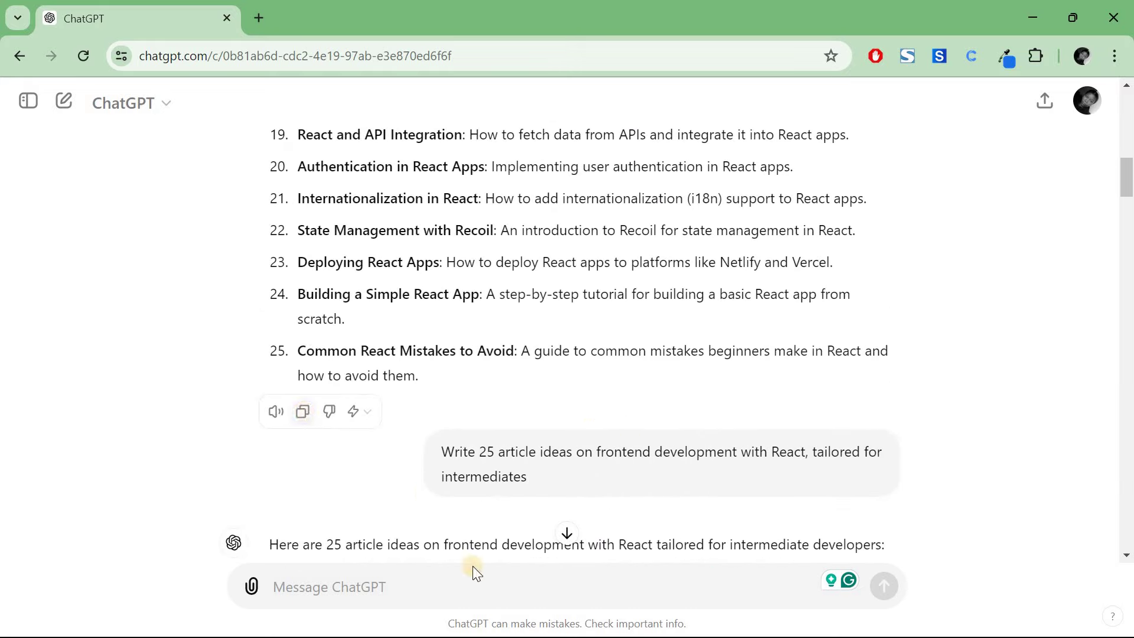
pyautogui.hotkey('alt', 'Tab')
pyautogui.hotkey('ctrl', 'v')
# Delete the row 1 intro sentence and replace every ** with nothing via Find and replace.
pyautogui.click(30, 219)
pyautogui.press('Delete')
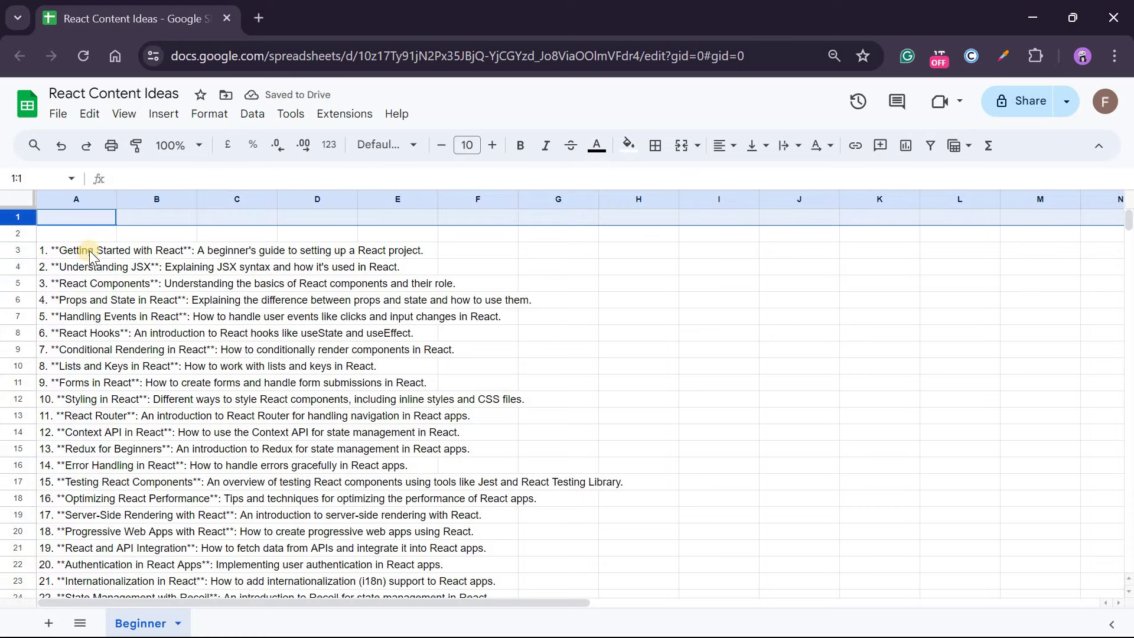
pyautogui.hotkey('ctrl', 'h')
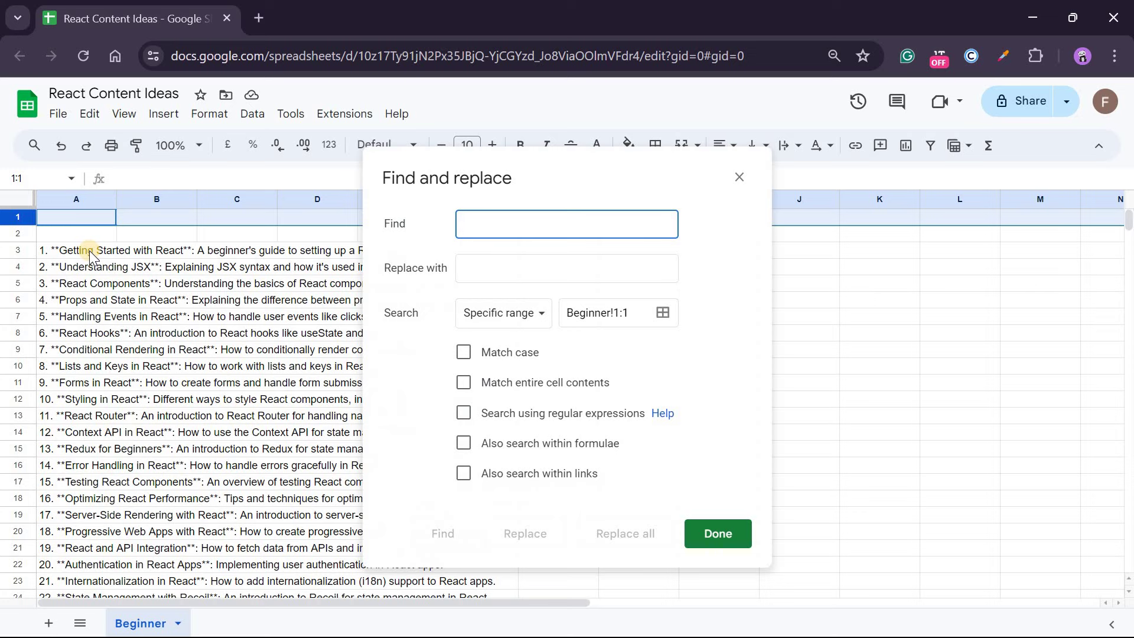
pyautogui.write('*')
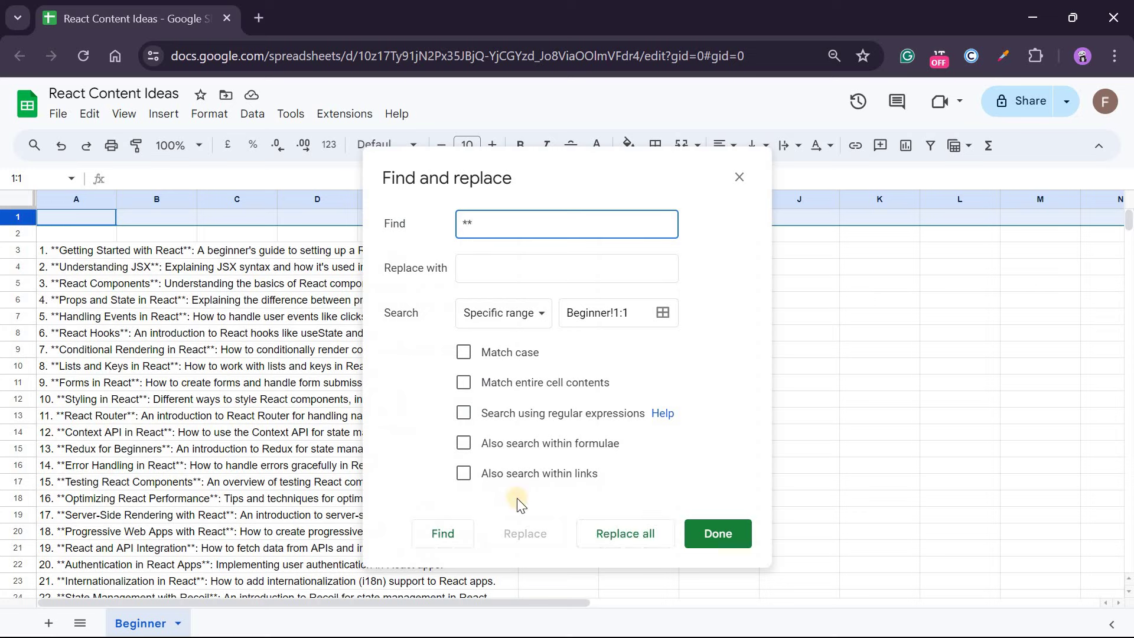
pyautogui.click(614, 535)
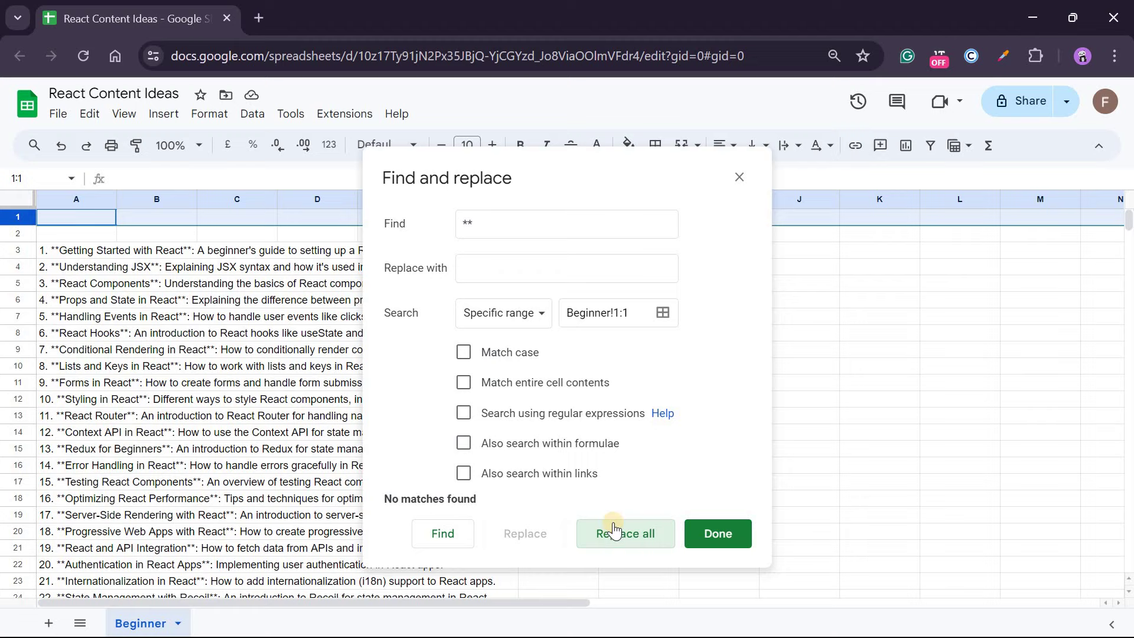
pyautogui.click(718, 535)
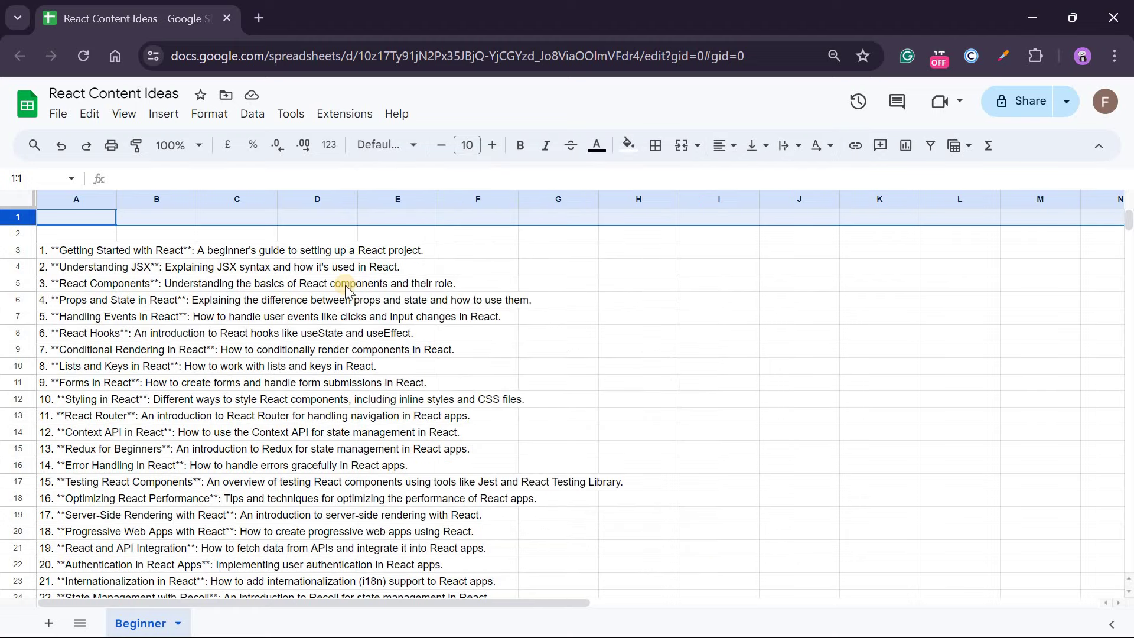
pyautogui.hotkey('ctrl', 'h')
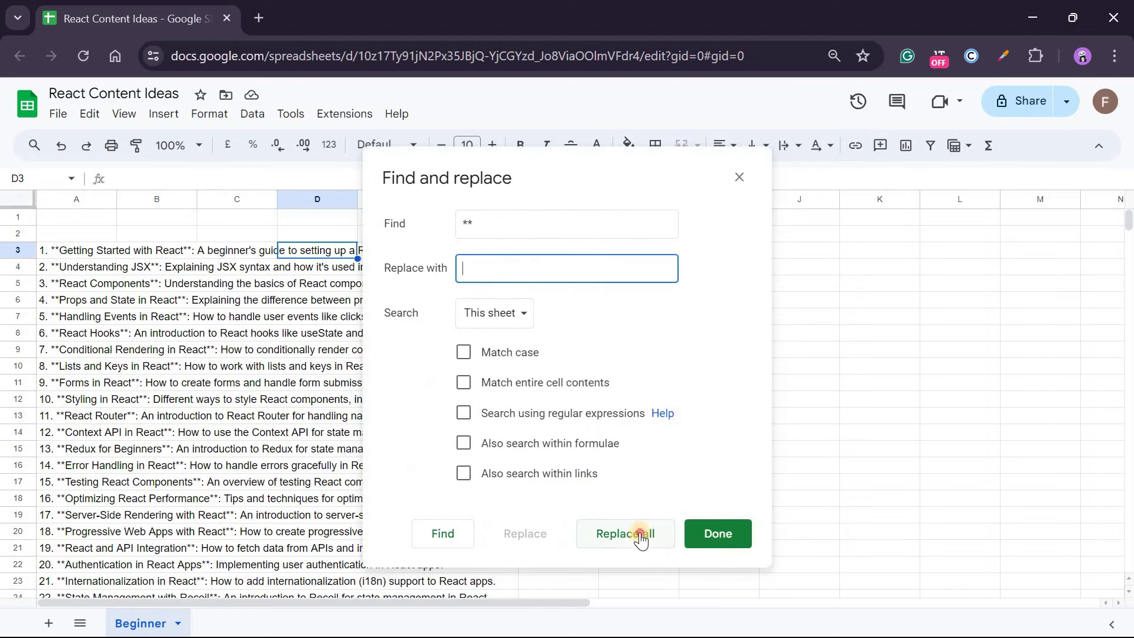
pyautogui.click(646, 534)
pyautogui.press('Escape')
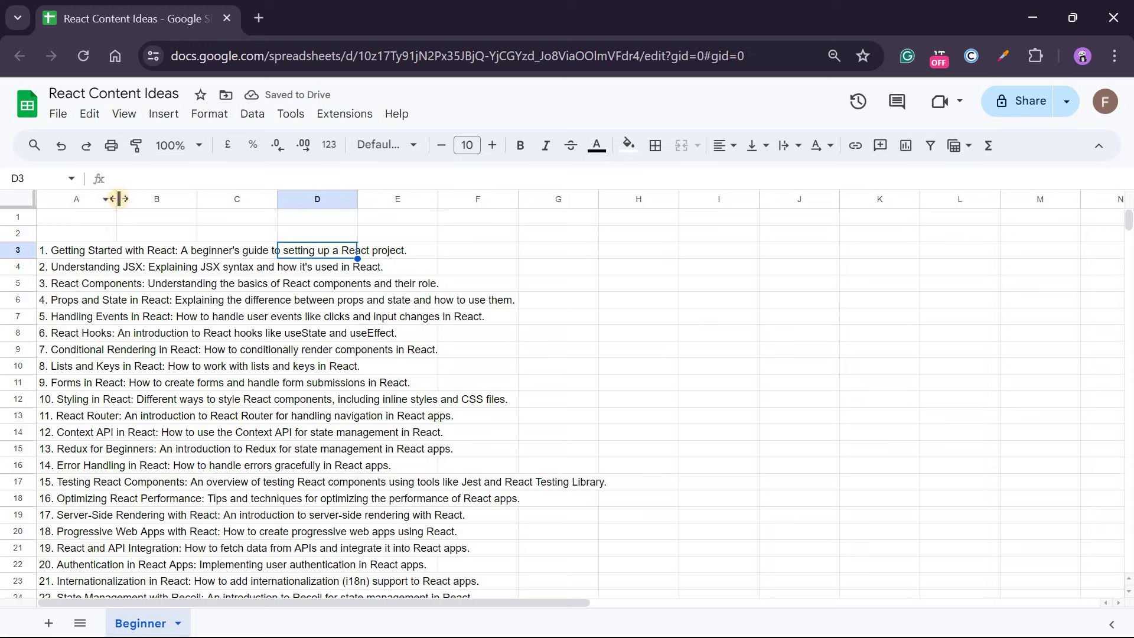
# Widen column A, head it 'Content Title' in A1, and add a new sheet for renaming.
pyautogui.moveTo(119, 199); pyautogui.dragTo(452, 199)
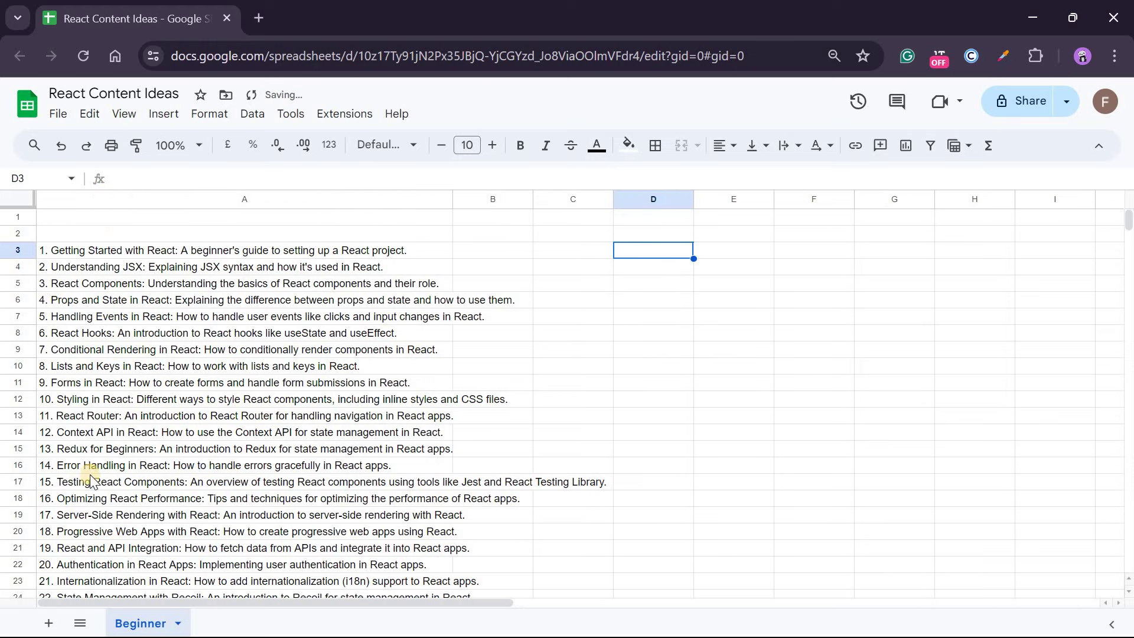
pyautogui.click(57, 219)
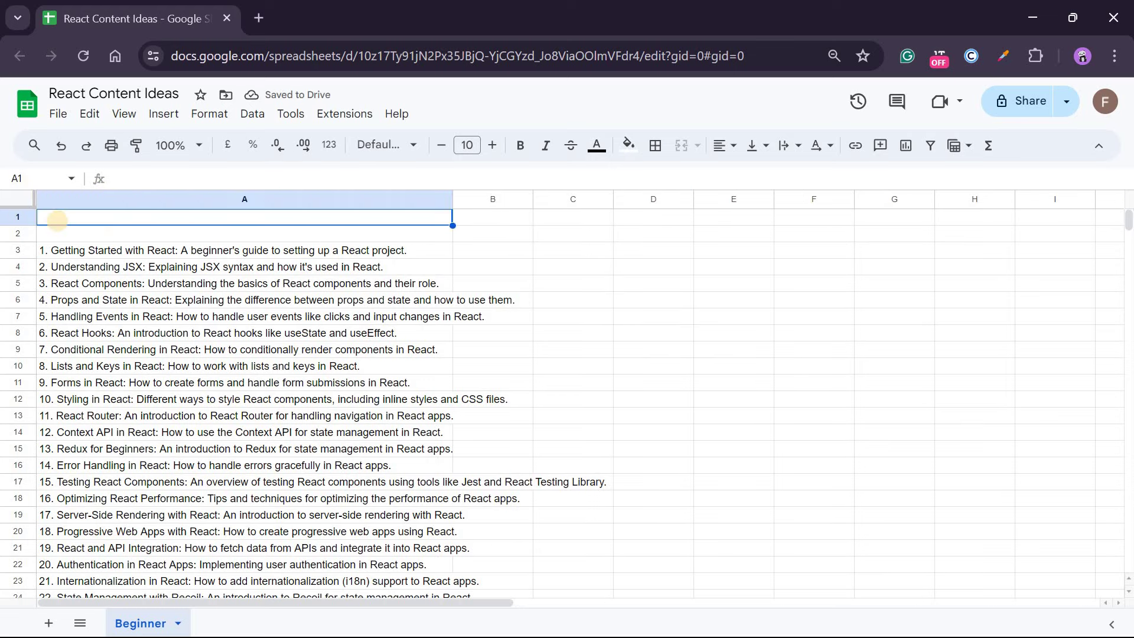
pyautogui.write('Content Tit')
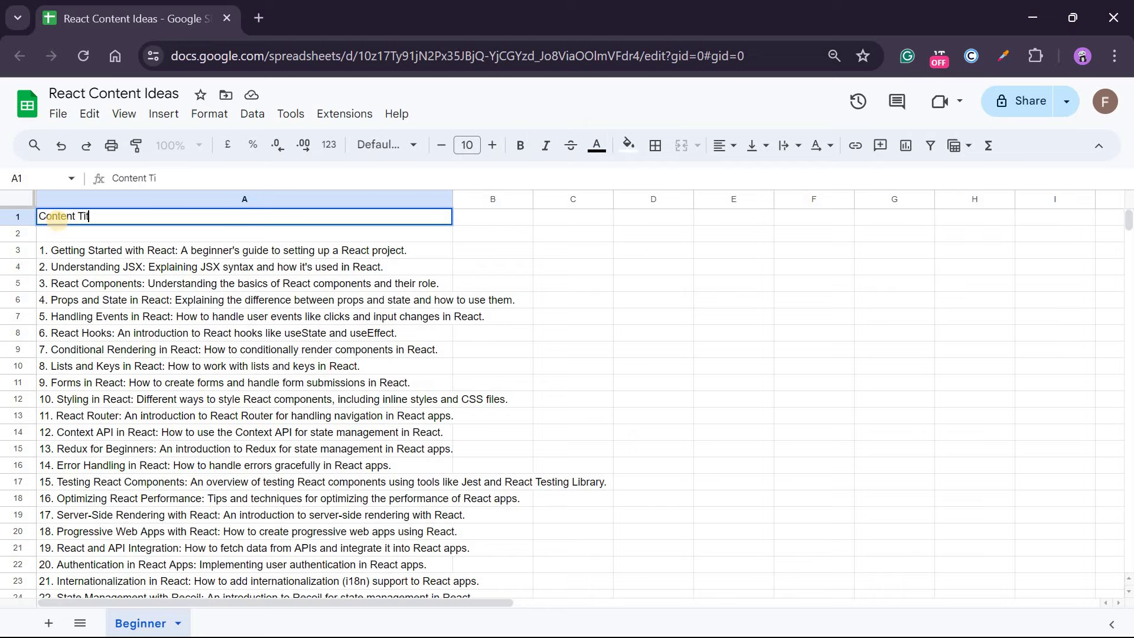
pyautogui.write('le')
pyautogui.click(48, 623)
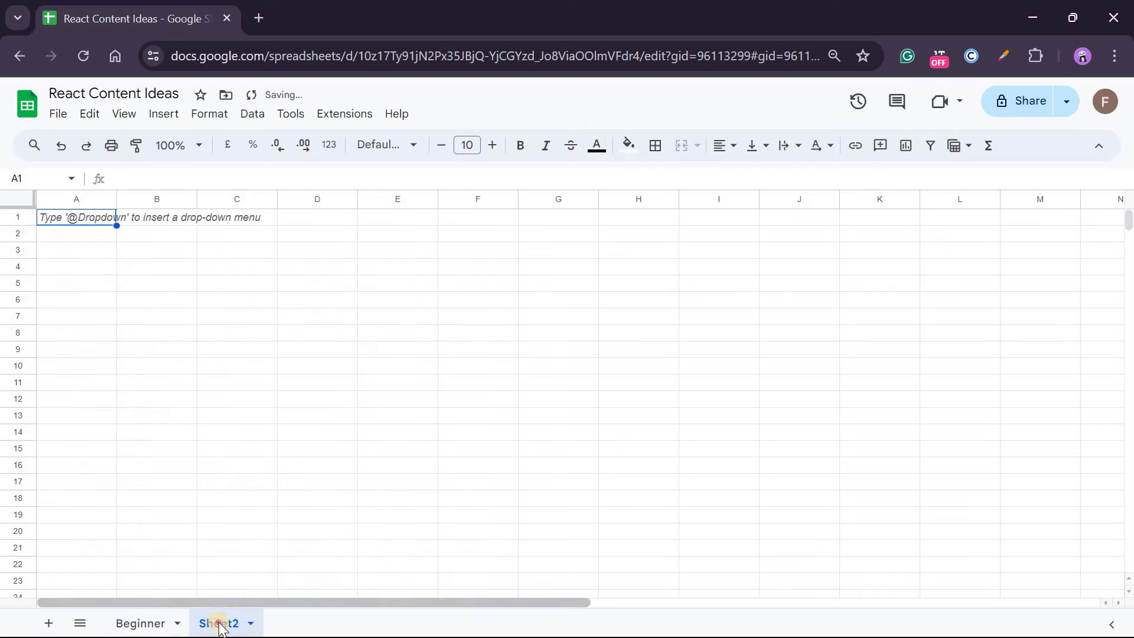
pyautogui.doubleClick(220, 624)
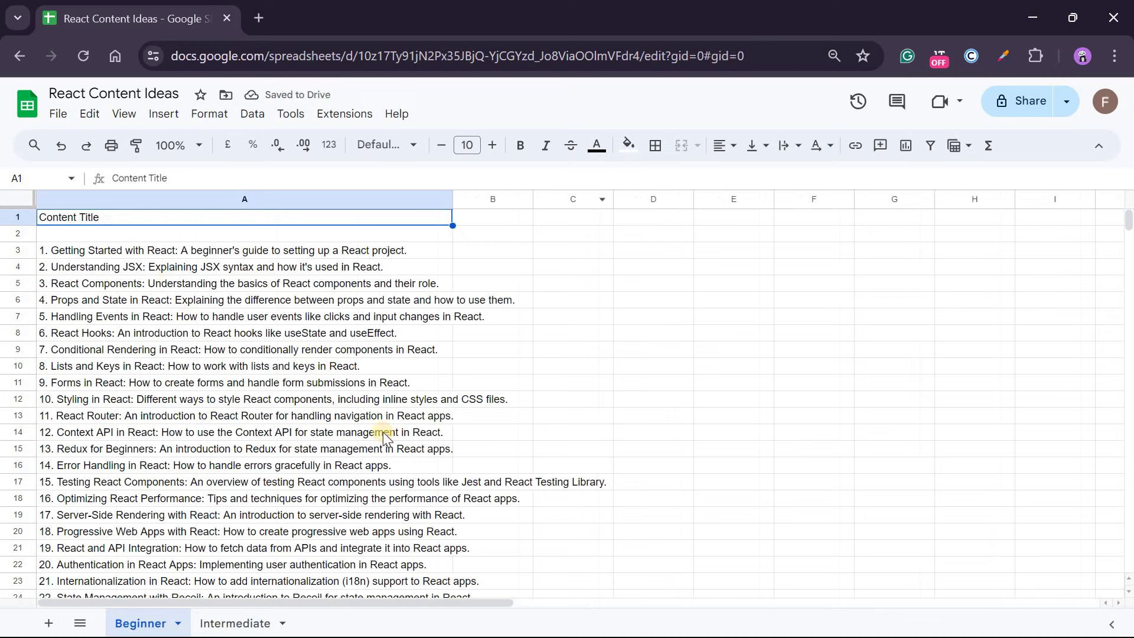
# Paste the intermediate React ideas into A1 of the Intermediate sheet and clear the intro sentence in row 1.
pyautogui.click(245, 625)
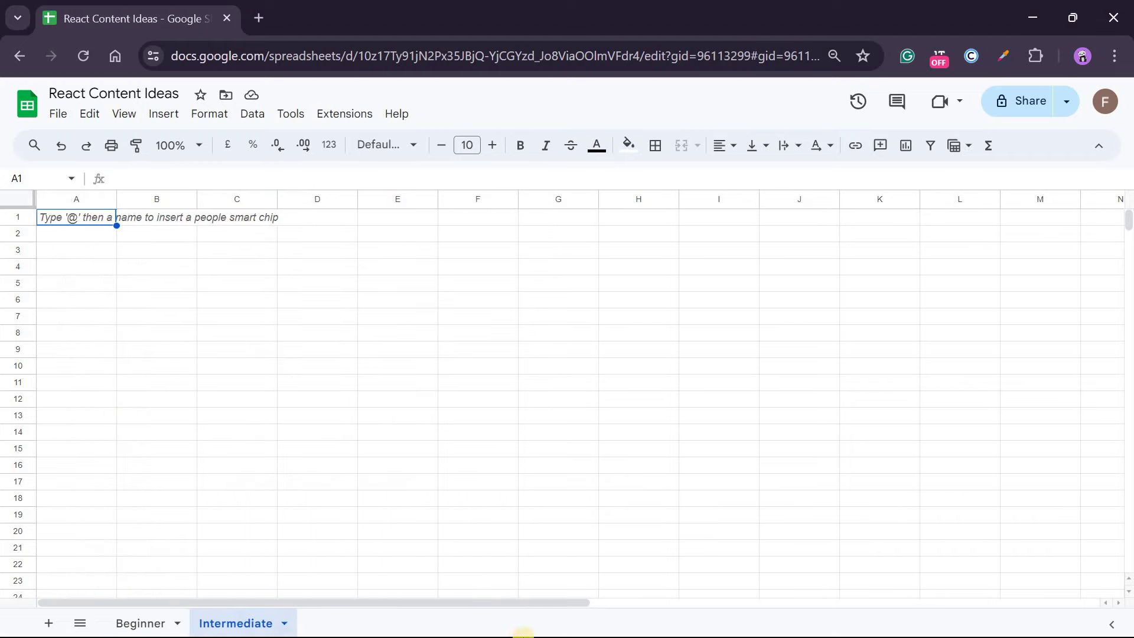
pyautogui.hotkey('ctrl', 'v')
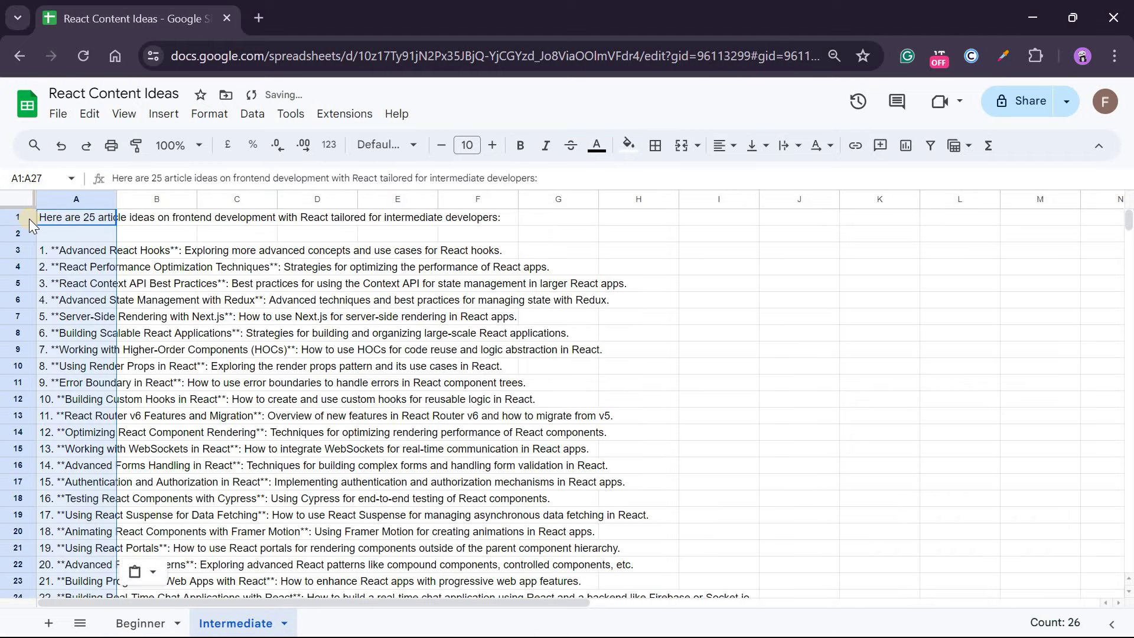
pyautogui.click(18, 218)
pyautogui.press('Delete')
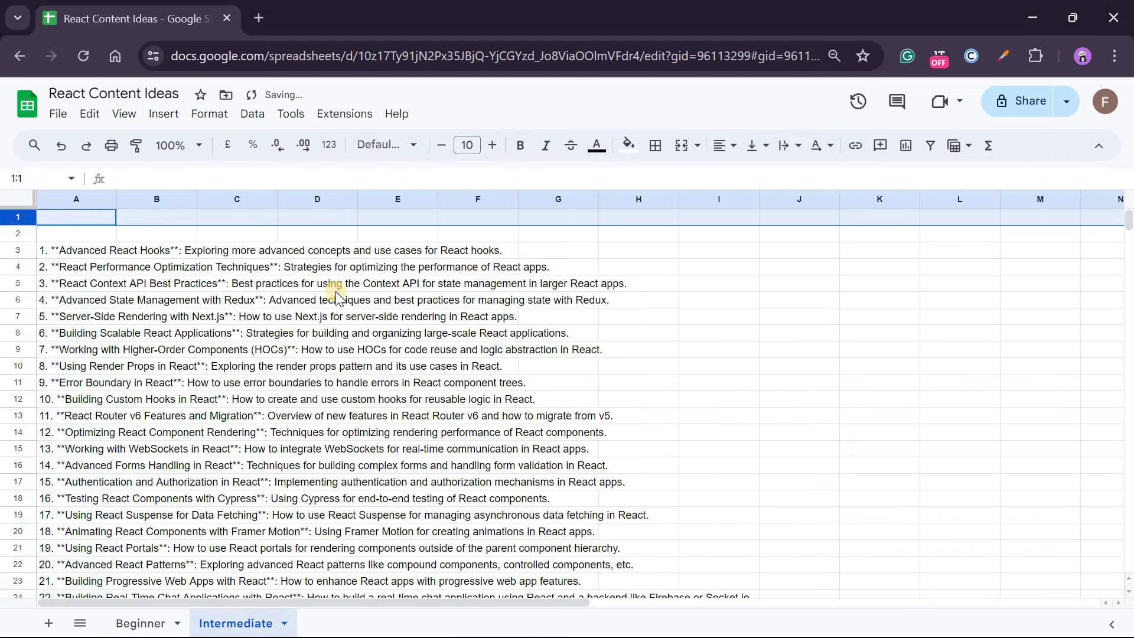
# Replace every ** mark with nothing, then add a new blank Sheet3.
pyautogui.hotkey('ctrl', 'f')
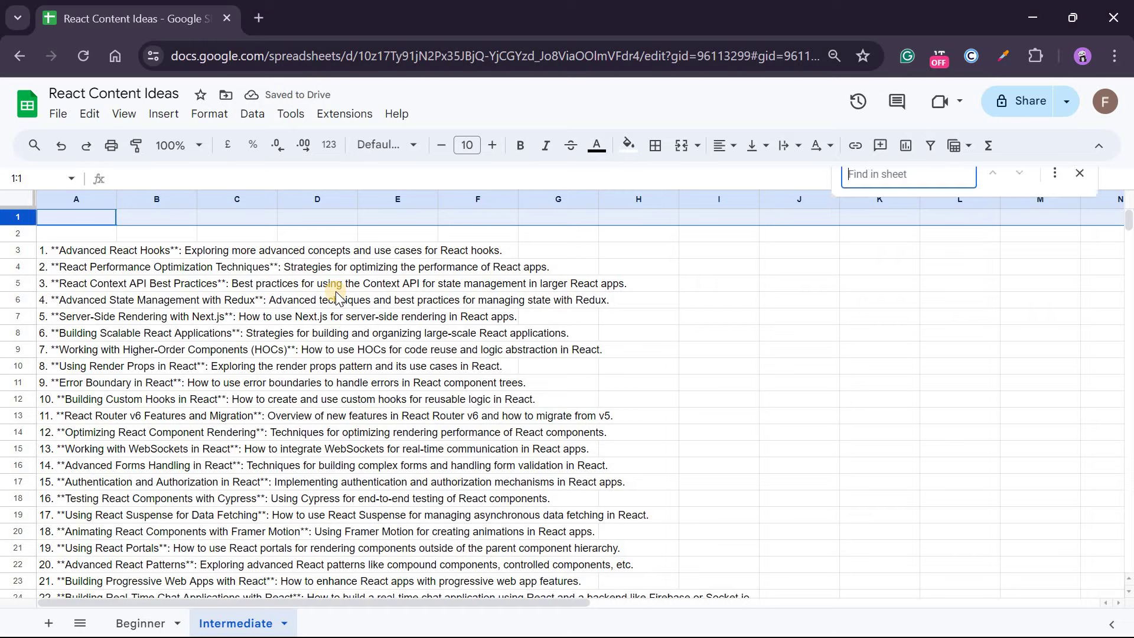
pyautogui.hotkey('ctrl', 'h')
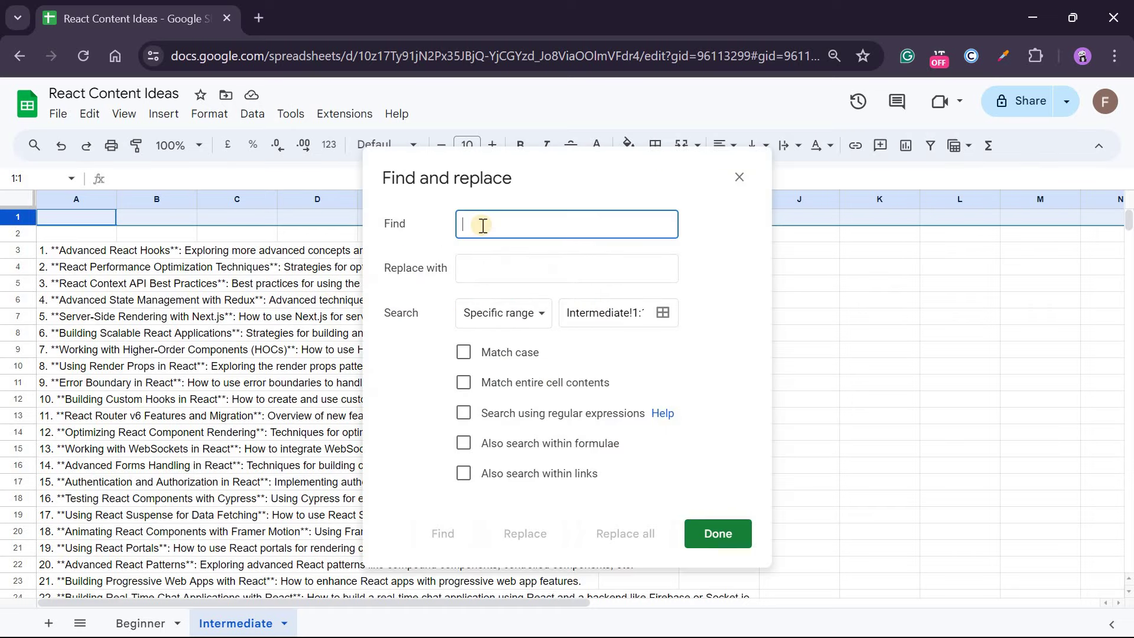
pyautogui.write('**')
pyautogui.click(626, 534)
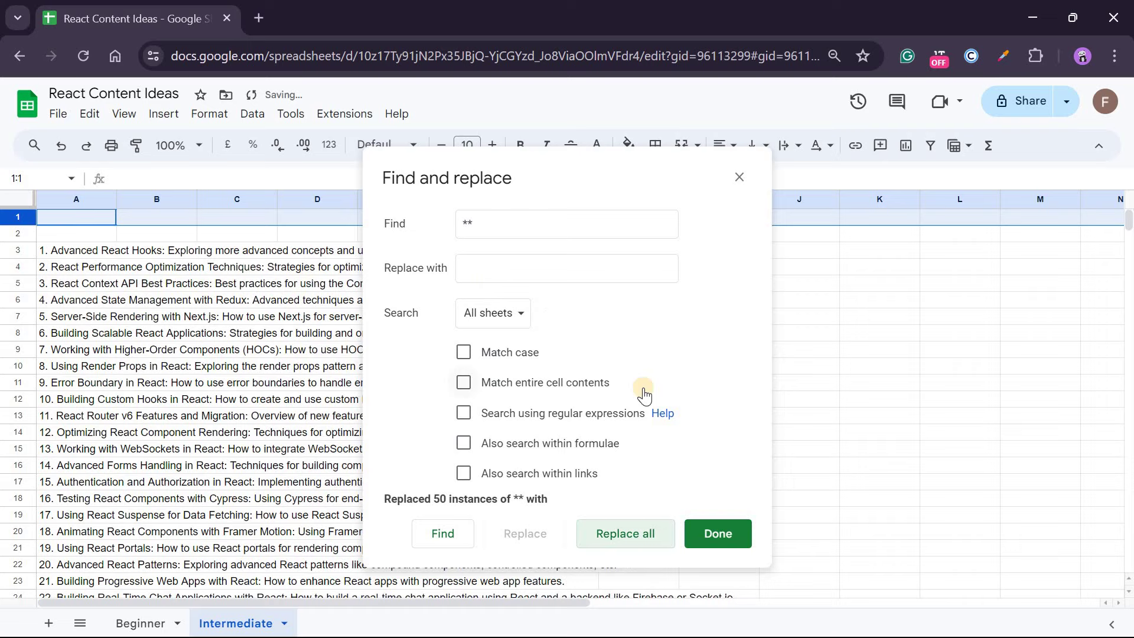
pyautogui.click(718, 534)
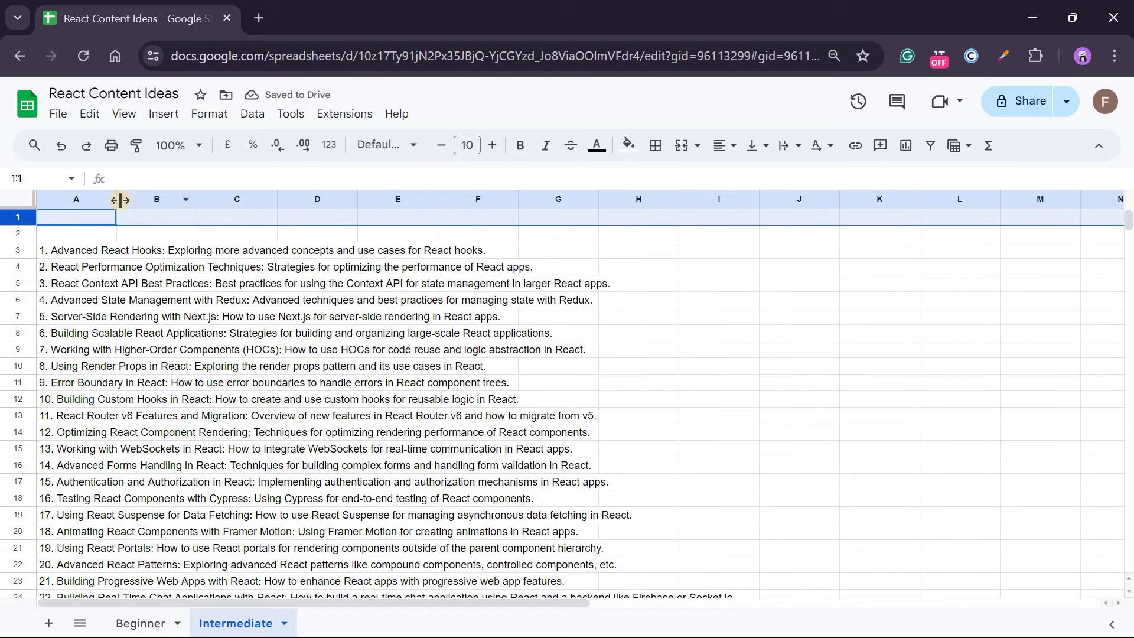
pyautogui.click(48, 623)
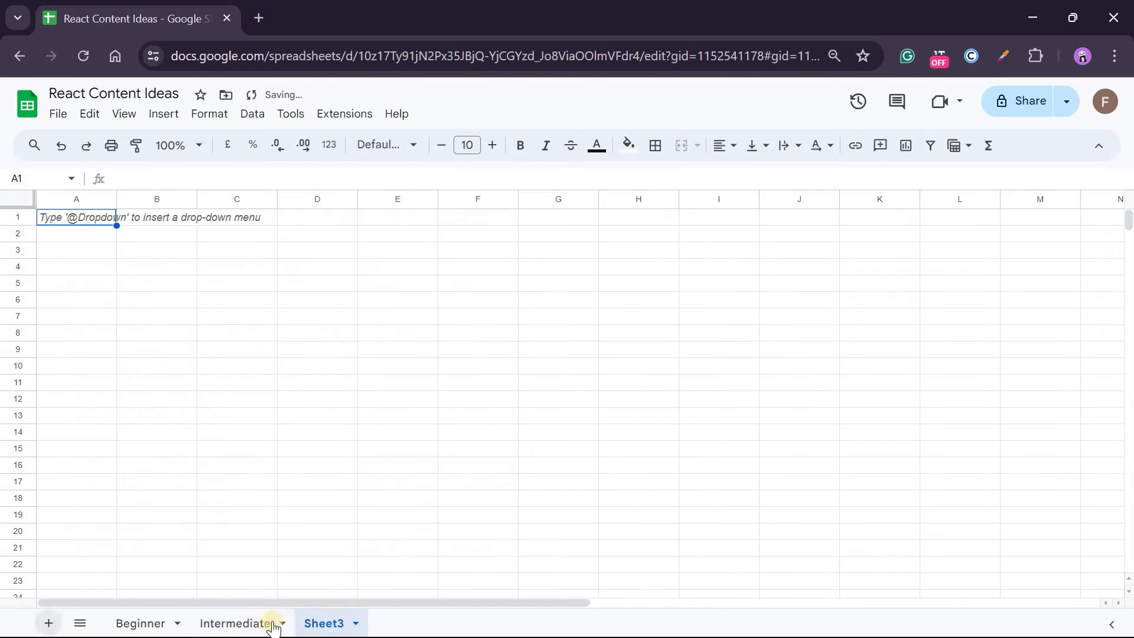
# Rename Sheet3 to 'Beginer Projects'.
pyautogui.write('Beig')
pyautogui.doubleClick(324, 624)
pyautogui.write('Beg')
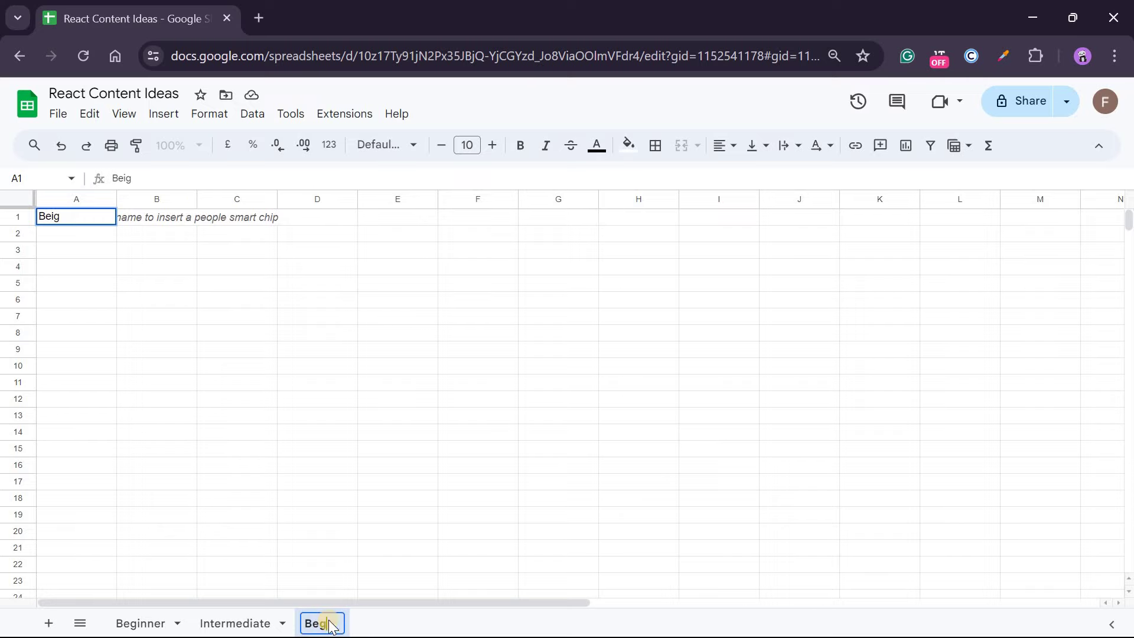
pyautogui.write('iner Projects')
pyautogui.press('Return')
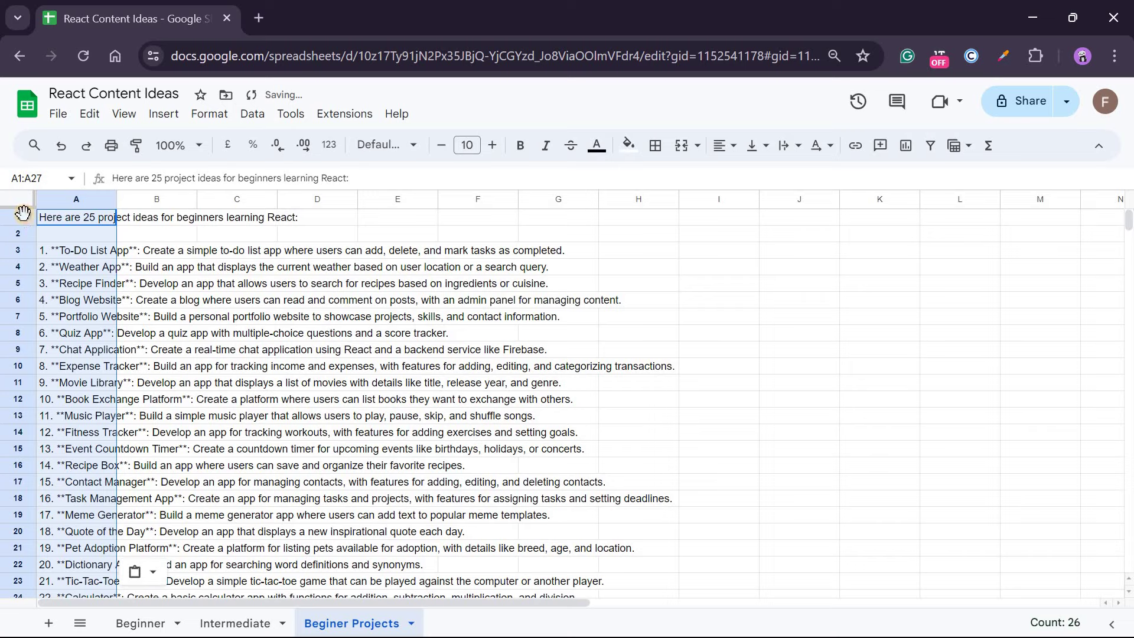
# Clear the intro line in row 1 and strip the ** asterisks from the beginner ideas.
pyautogui.click(23, 216)
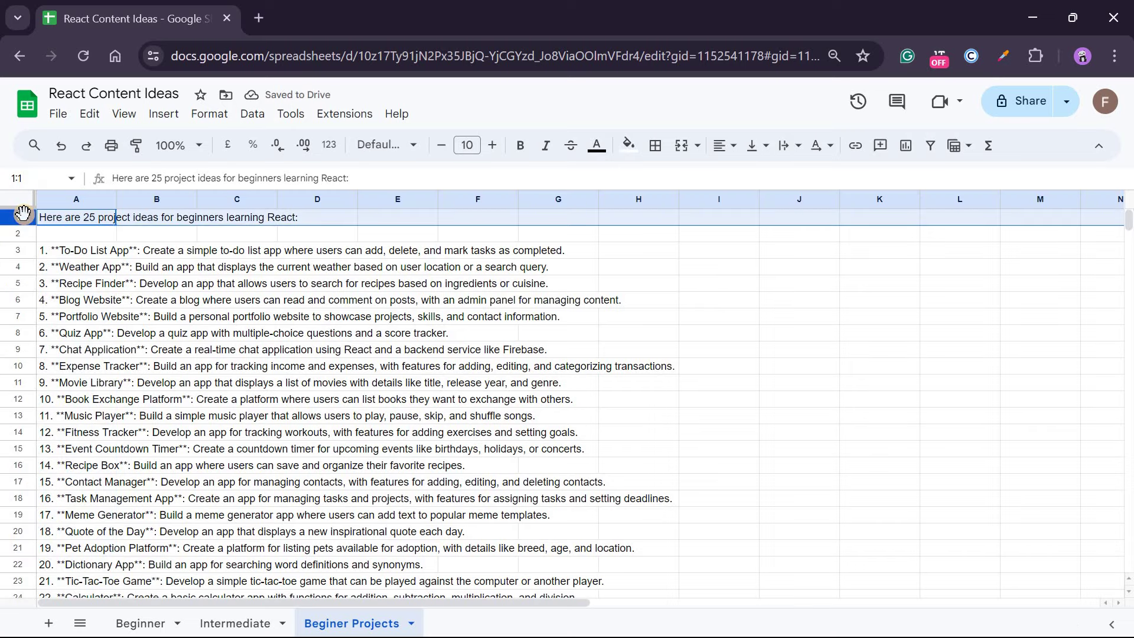
pyautogui.press('Delete')
pyautogui.hotkey('ctrl', 'h')
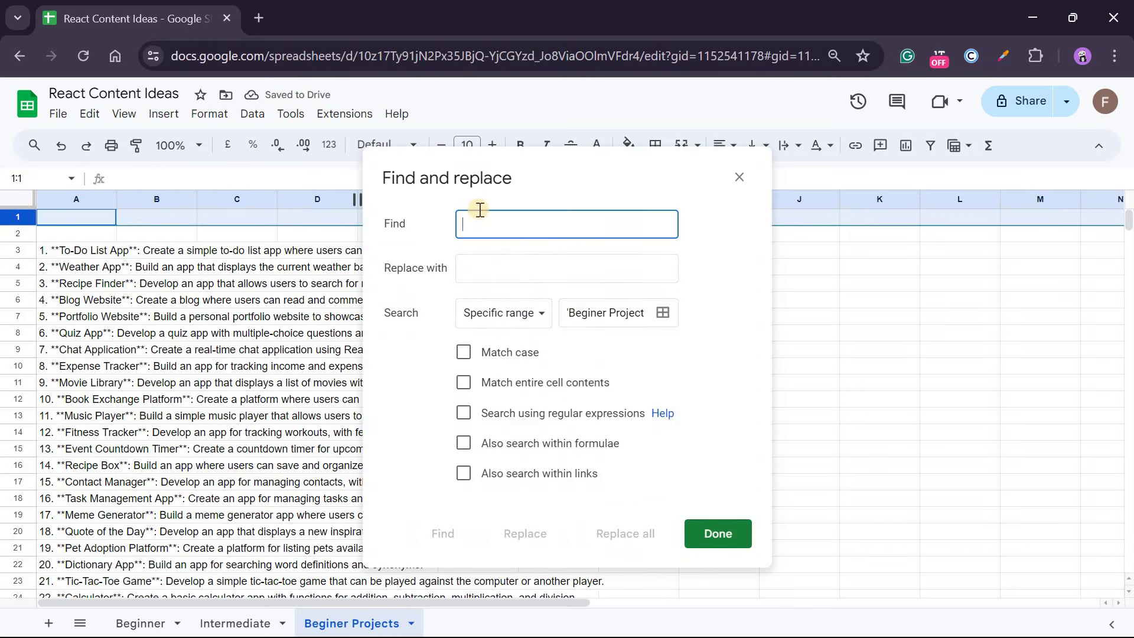
pyautogui.write('**')
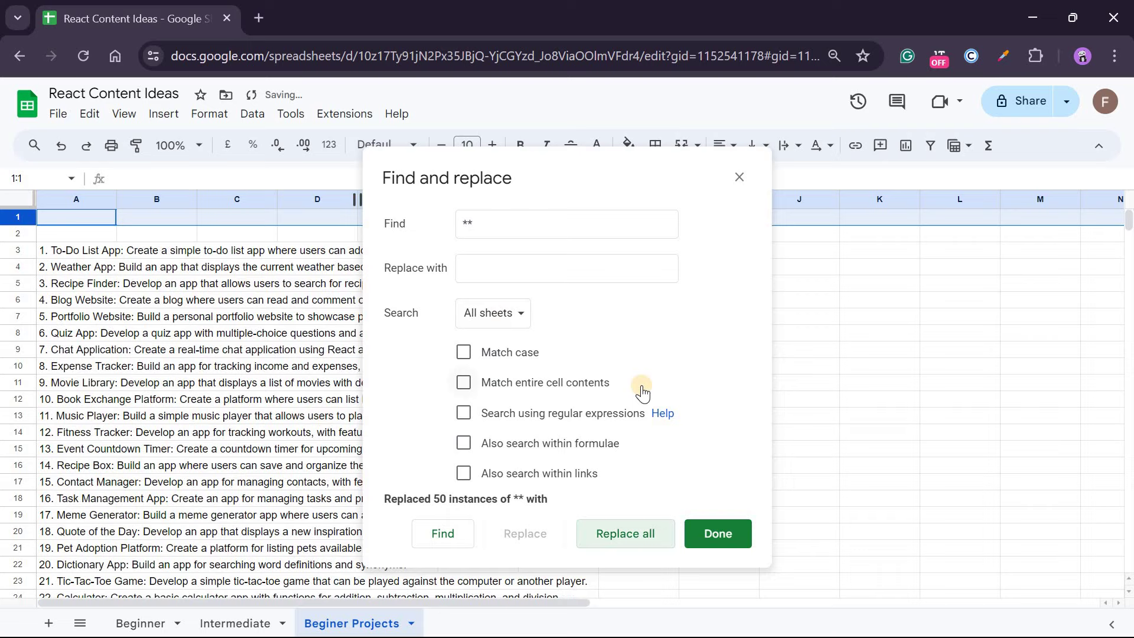
pyautogui.click(739, 177)
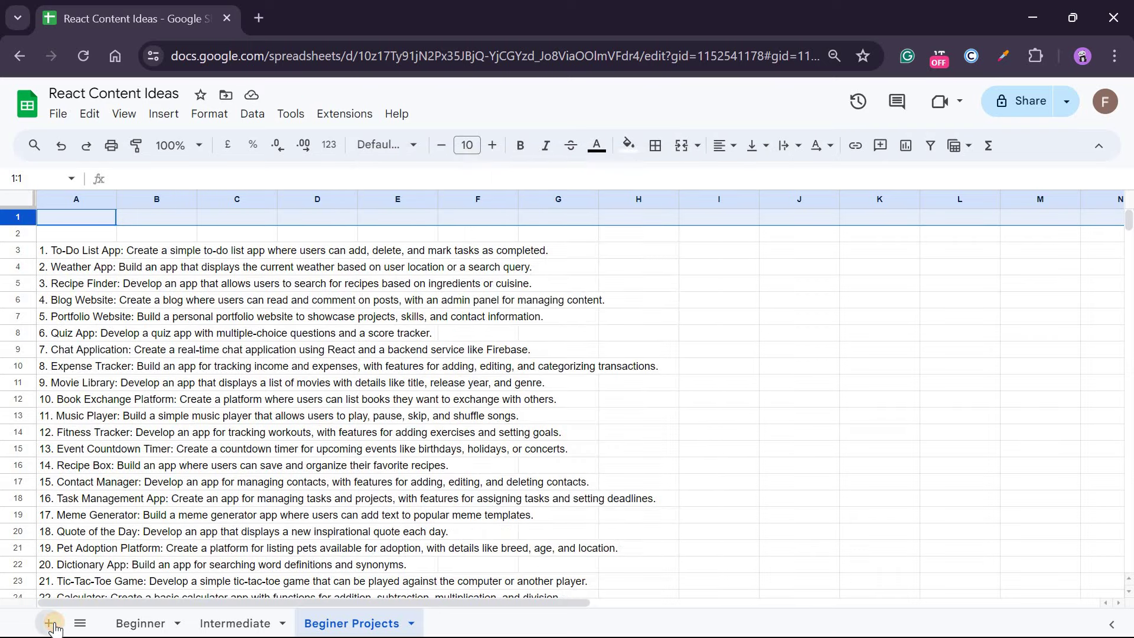
# Add another sheet named 'Intermediate Projects' and return from ChatGPT to the spreadsheet.
pyautogui.click(51, 623)
pyautogui.doubleClick(454, 625)
pyautogui.write('Inte')
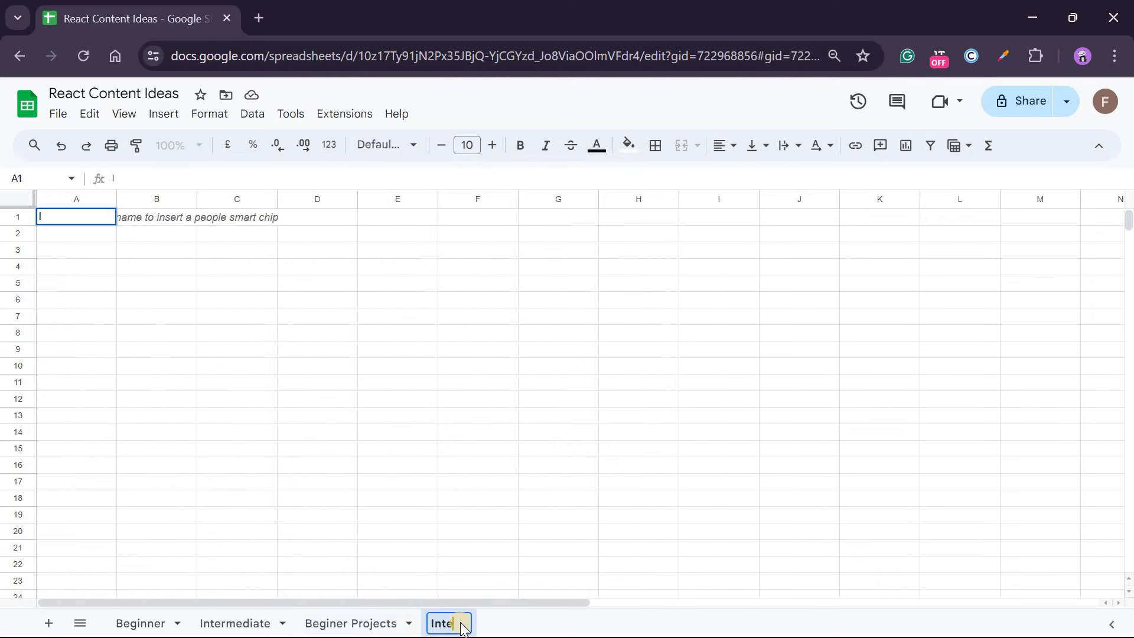
pyautogui.write('rmediate Projects')
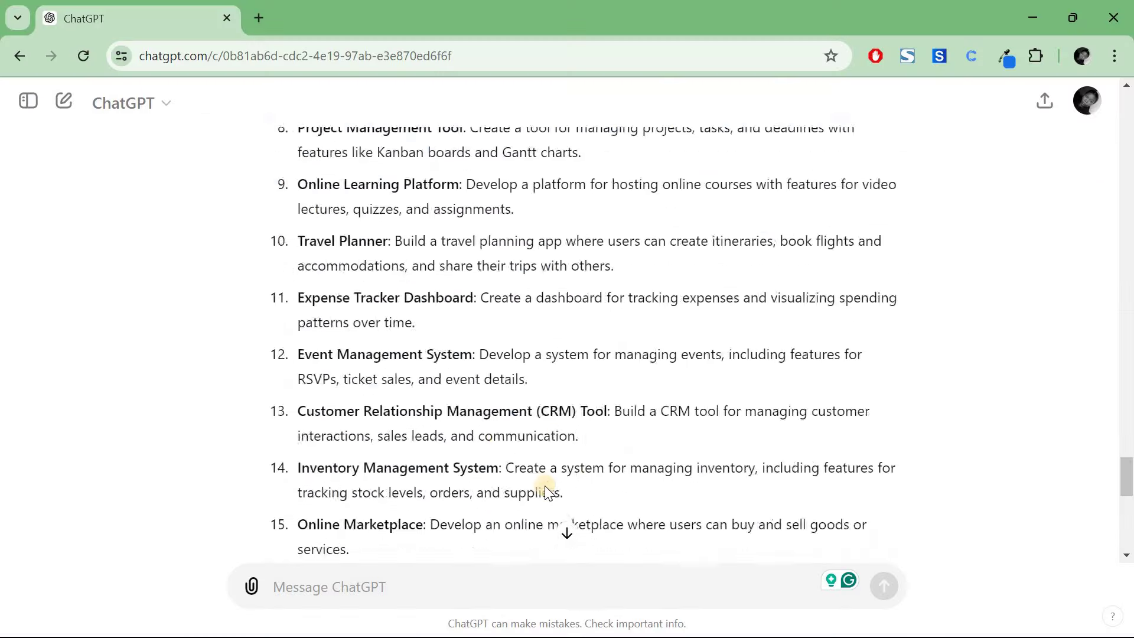
pyautogui.scroll(-10, 544, 488)
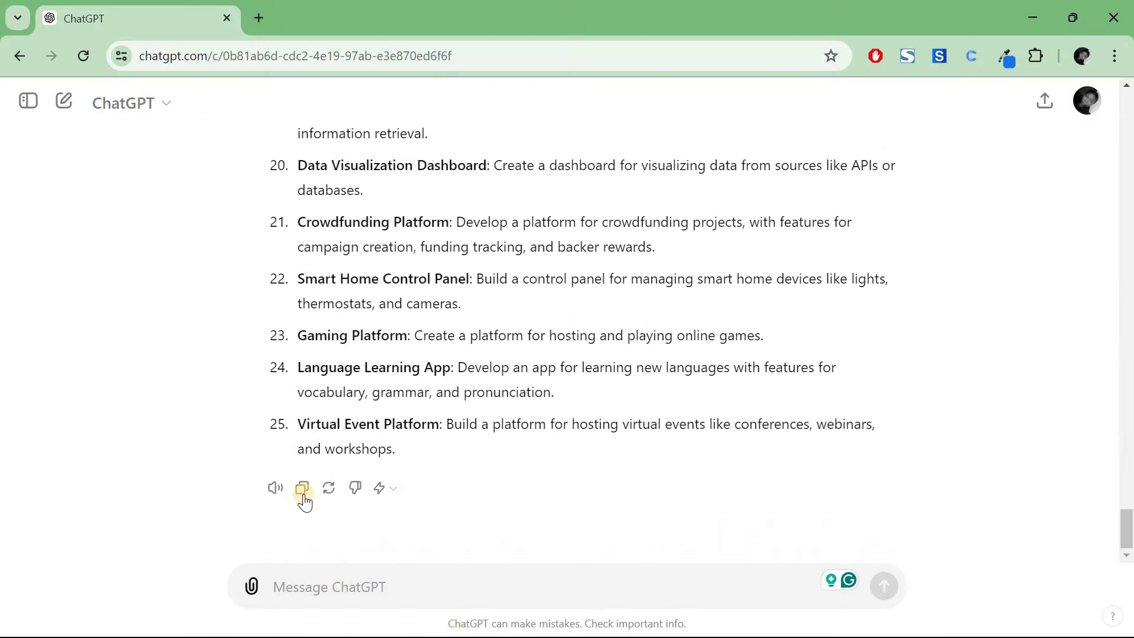
pyautogui.click(1031, 13)
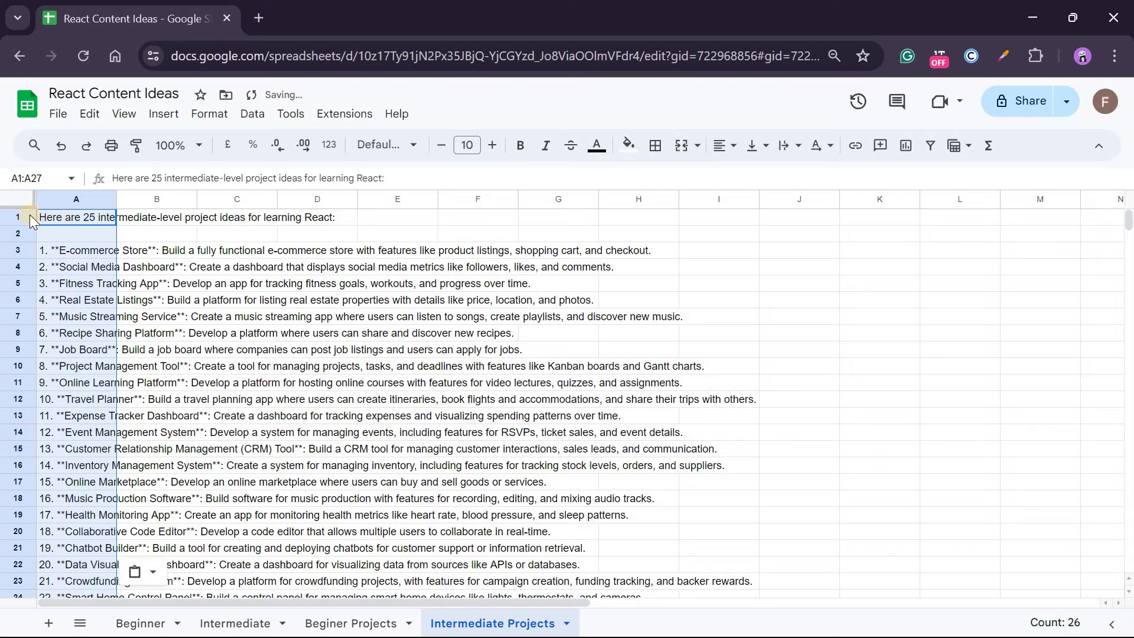
# Clear row 1's intro text and replace every ** with nothing across all sheets.
pyautogui.press('Delete')
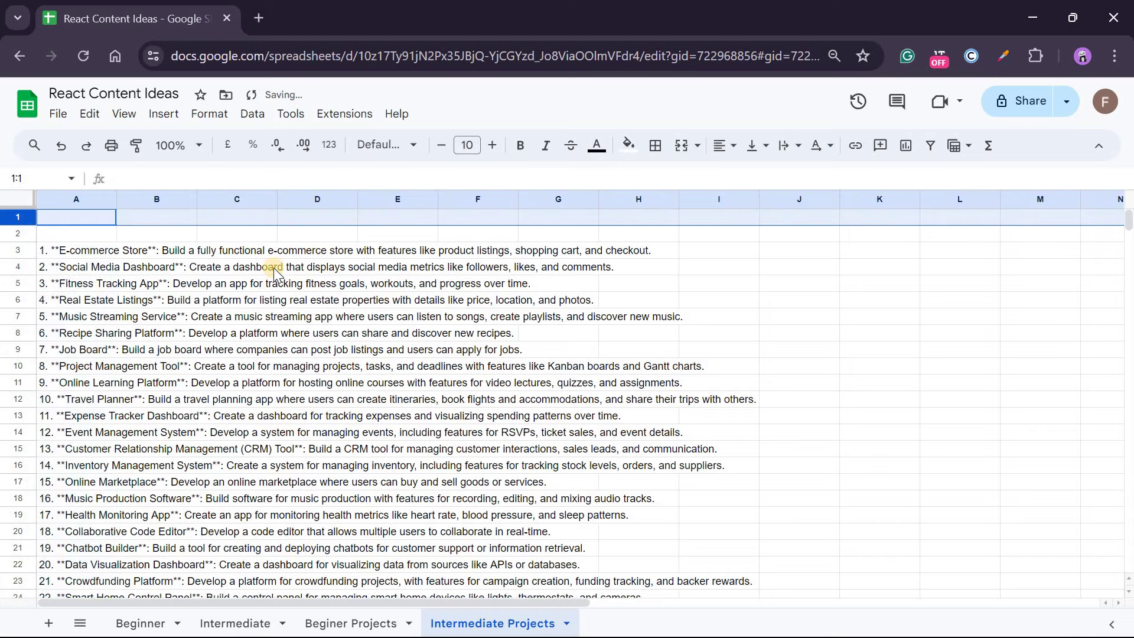
pyautogui.hotkey('ctrl', 'h')
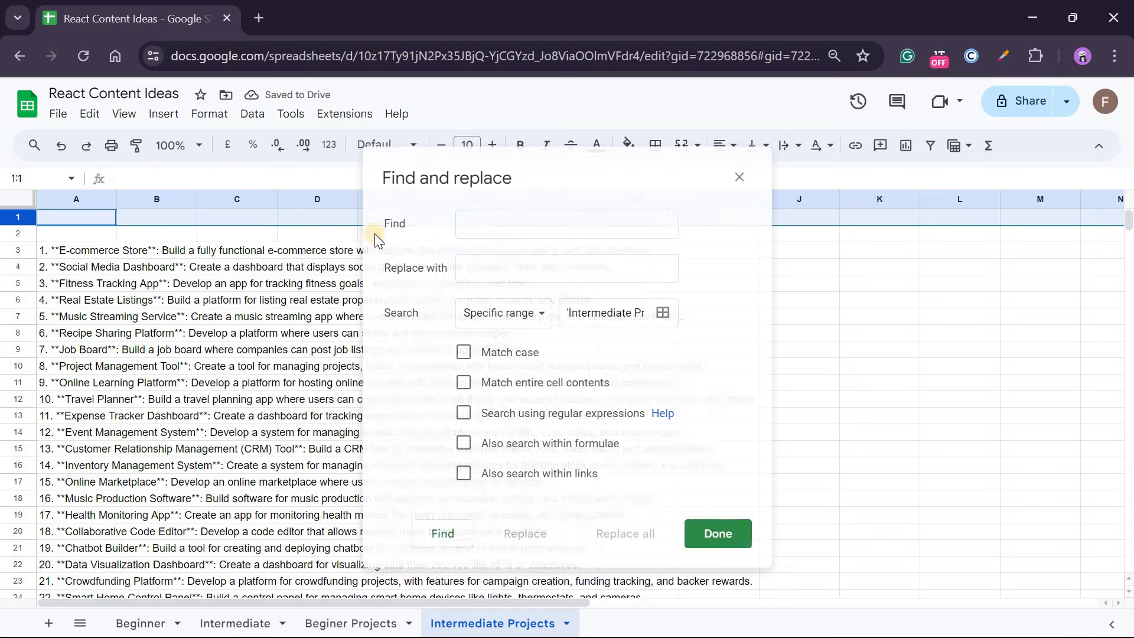
pyautogui.write('**')
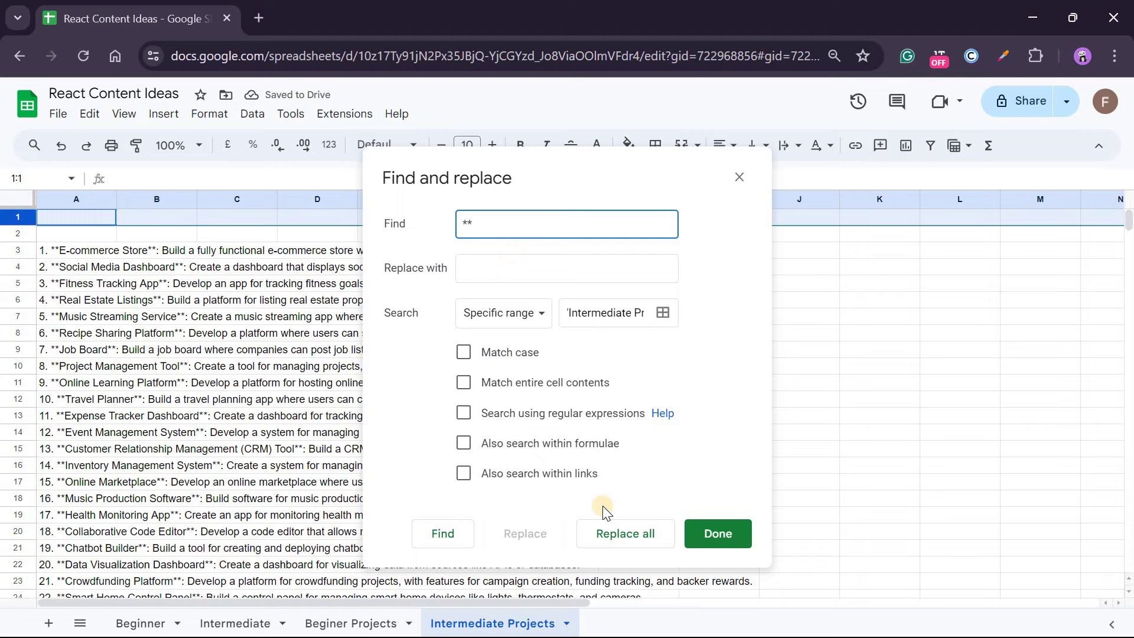
pyautogui.click(526, 323)
pyautogui.click(499, 251)
pyautogui.click(625, 533)
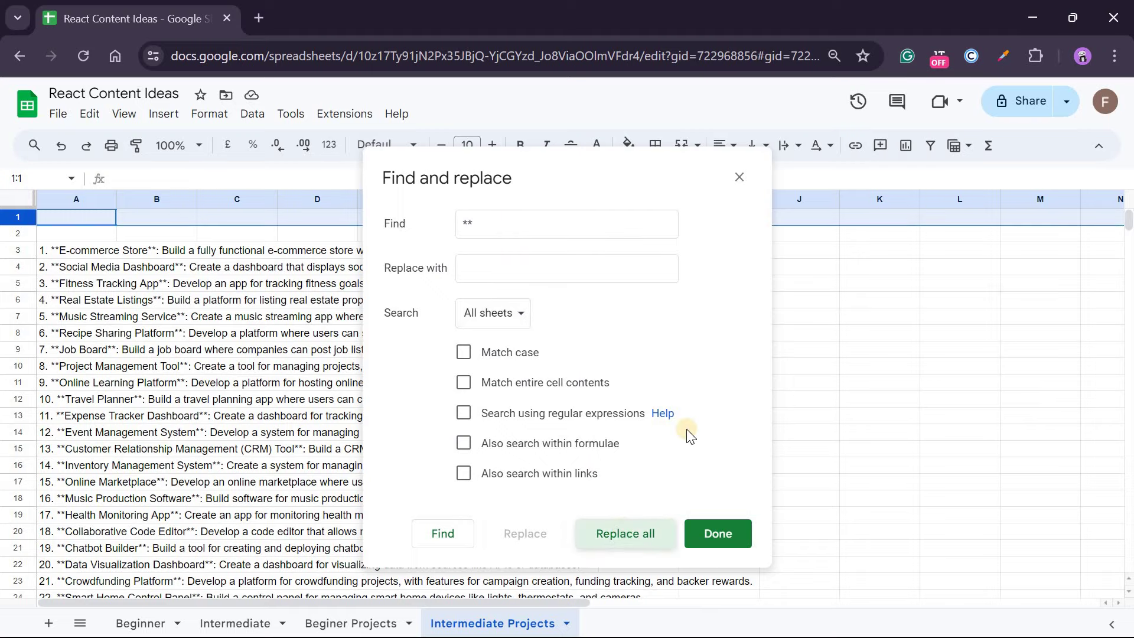
pyautogui.click(663, 392)
pyautogui.click(784, 349)
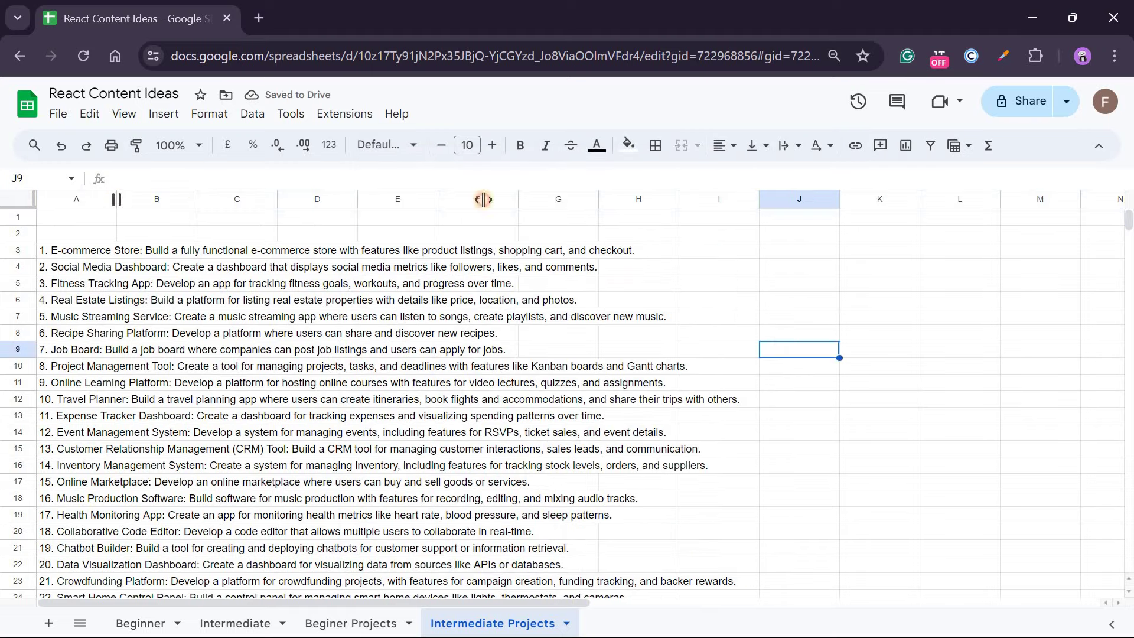
# Switch to the Beginner sheet and inspect the full text of cell A3.
pyautogui.scroll(-4, 537, 296)
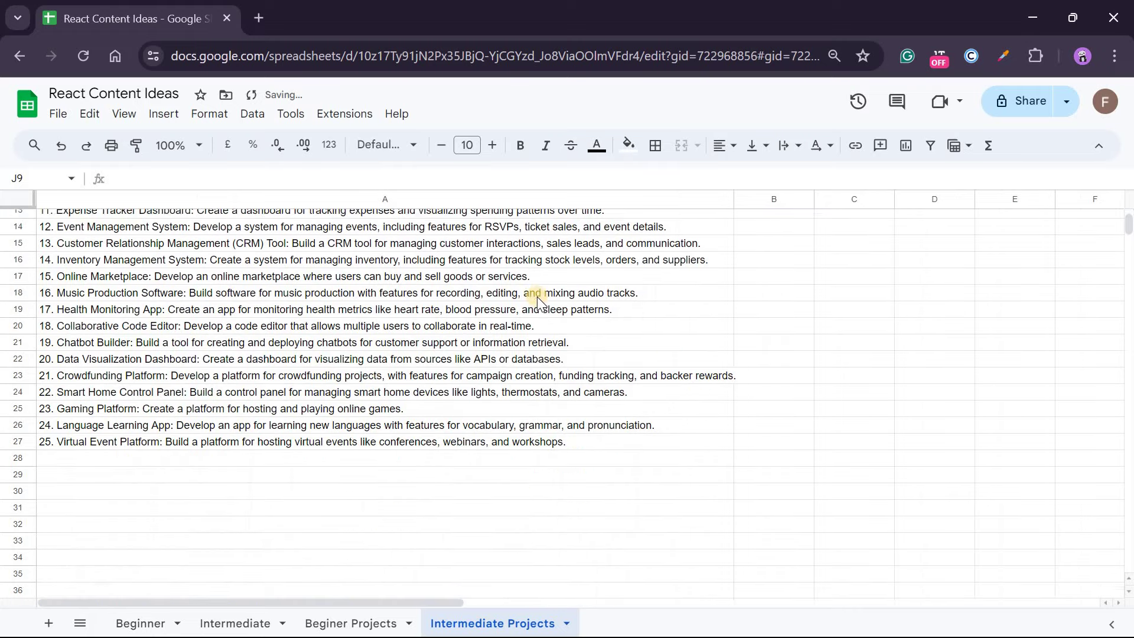
pyautogui.scroll(5, 345, 474)
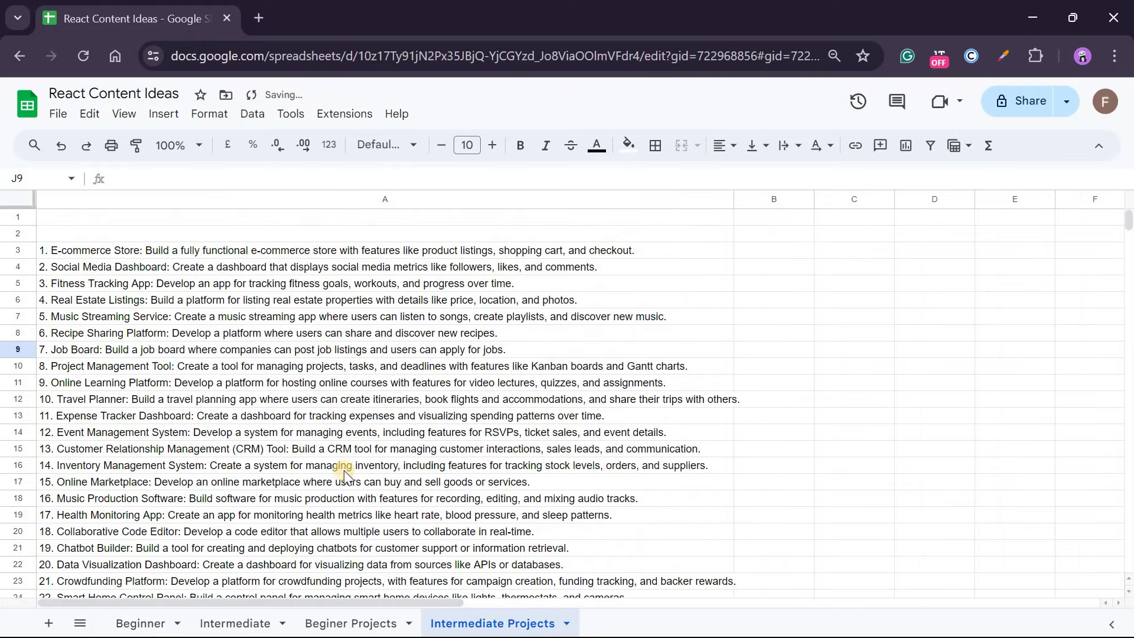
pyautogui.click(128, 620)
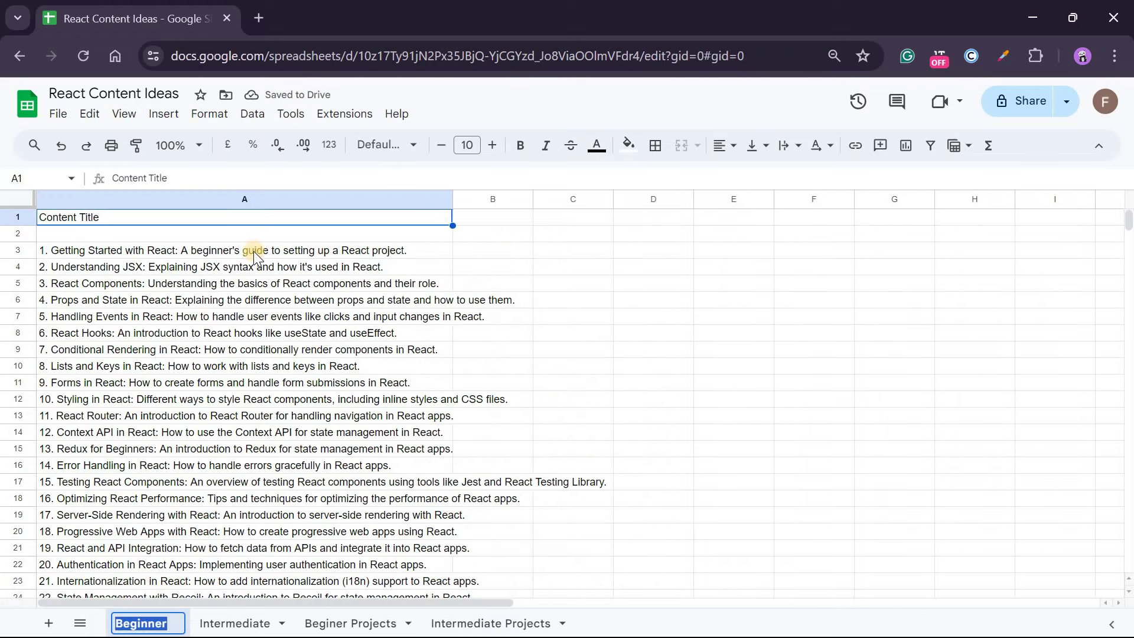
pyautogui.click(254, 252)
pyautogui.doubleClick(254, 252)
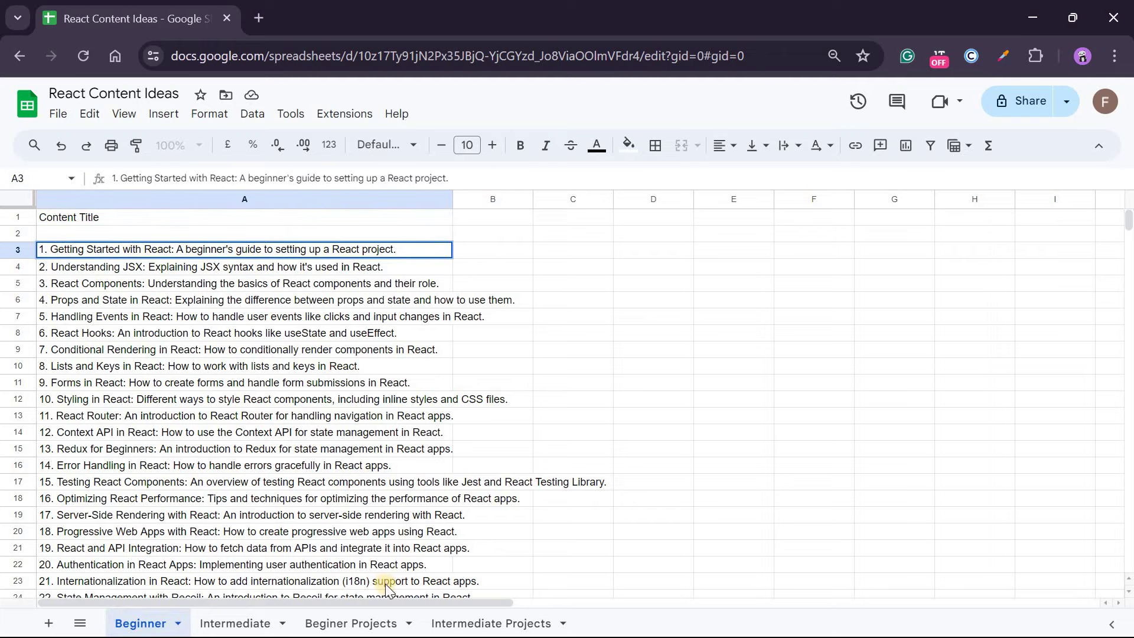
# Review the 25 cleaned ideas on the Beginer Projects sheet, down to 'Random Quote Generator'.
pyautogui.click(375, 625)
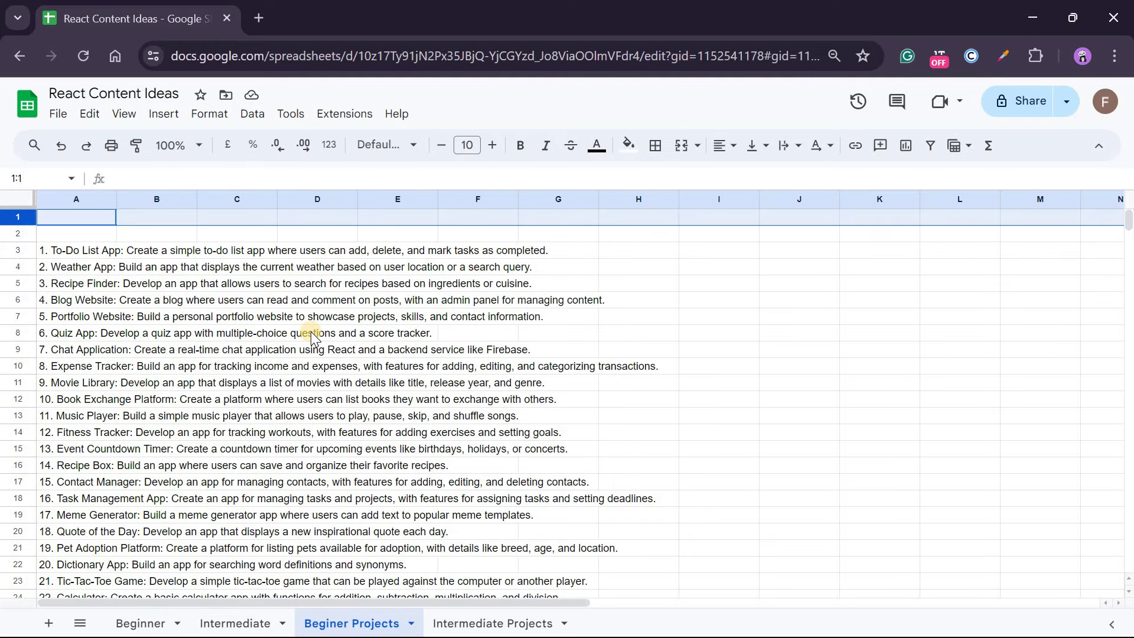
pyautogui.scroll(-1, 318, 401)
pyautogui.scroll(-3, 318, 401)
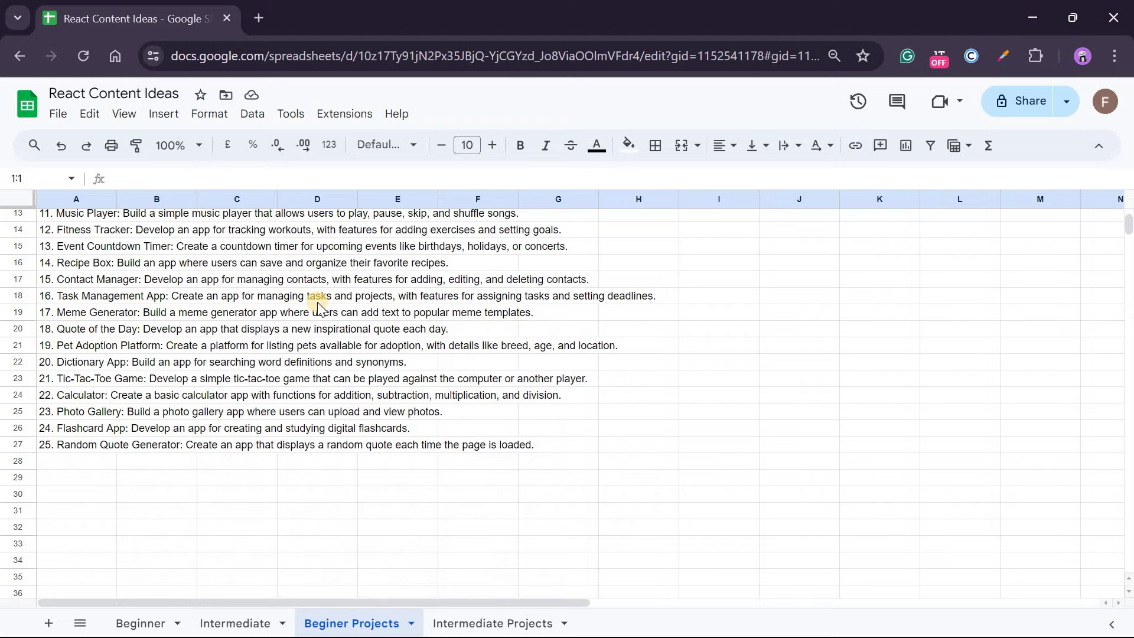
pyautogui.scroll(4, 285, 276)
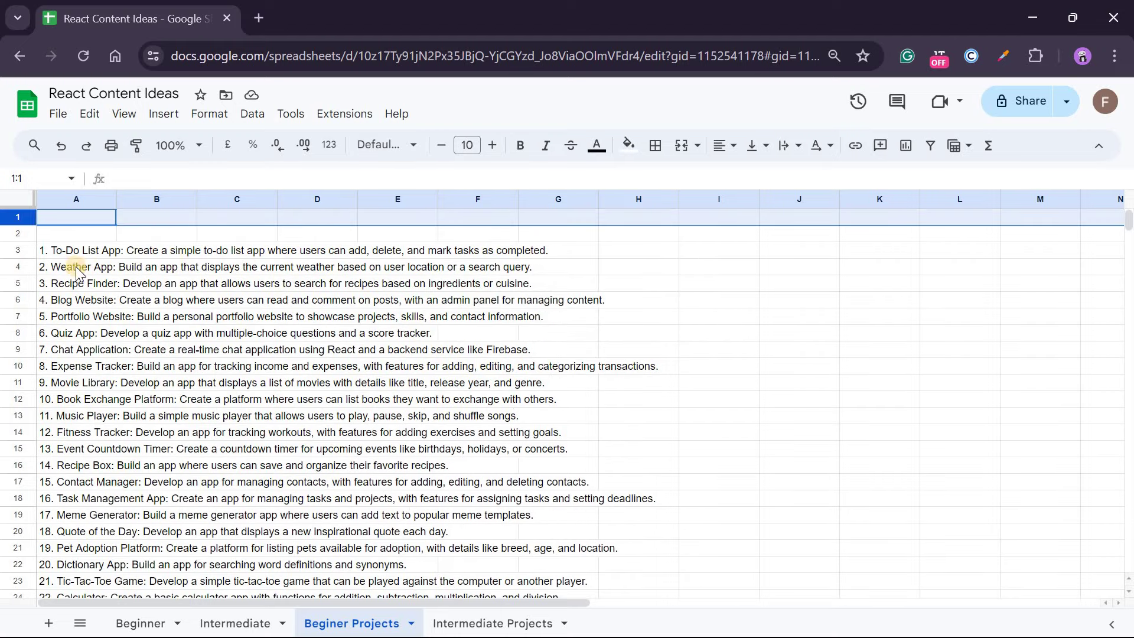
# Add row 1 headers: 'status' in H1, 'Title' in A1 and 'date' in I1.
pyautogui.click(31, 249)
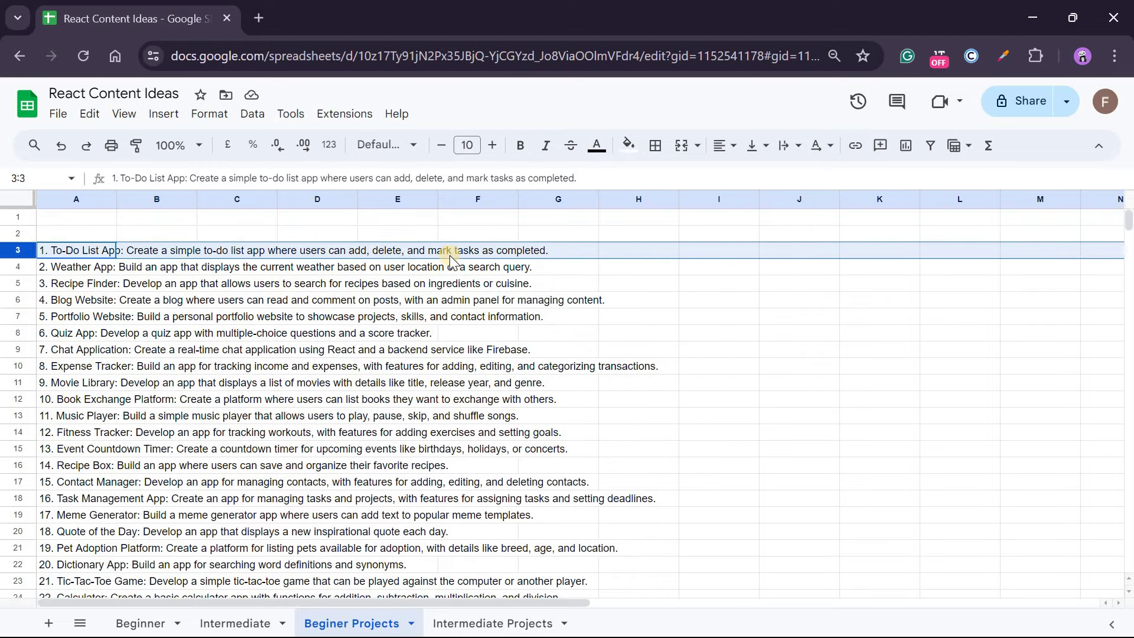
pyautogui.click(656, 255)
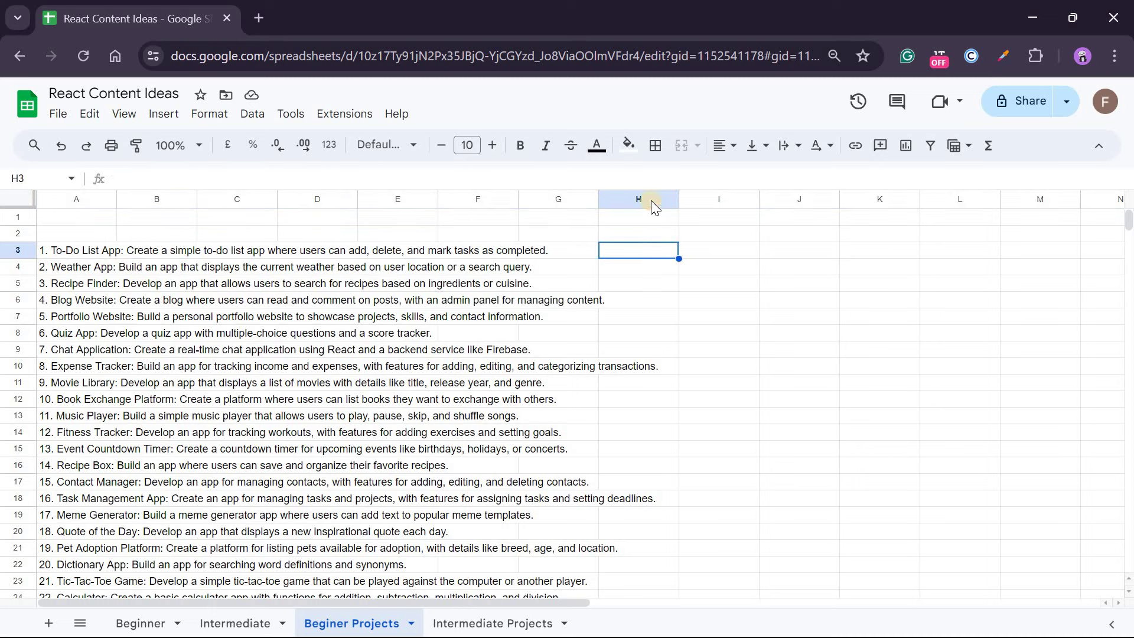
pyautogui.click(645, 219)
pyautogui.write('sta')
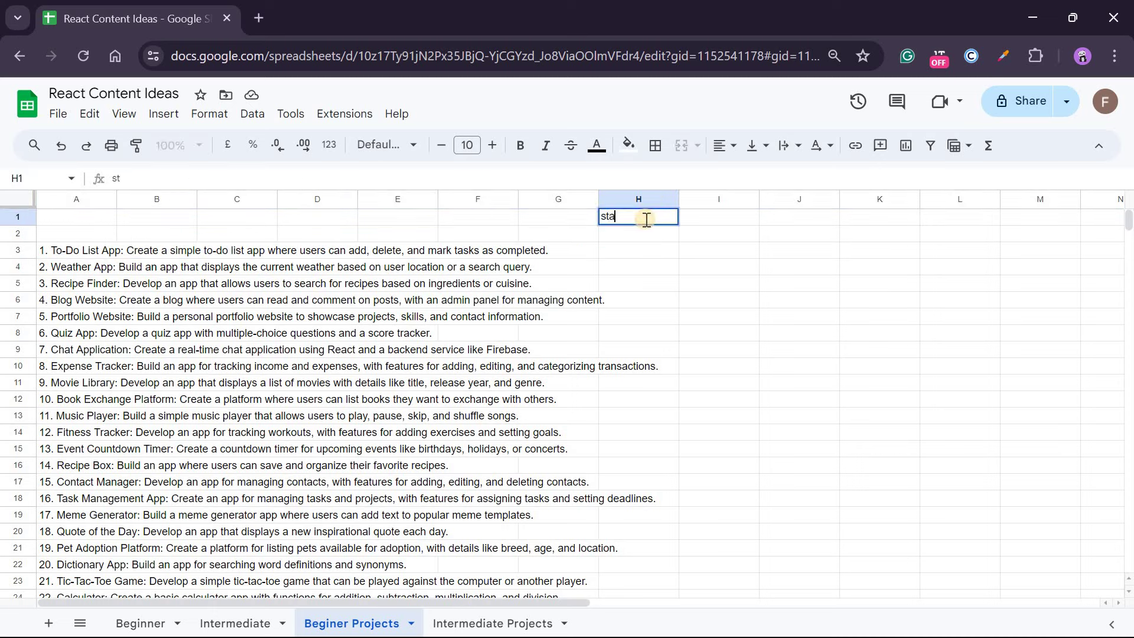
pyautogui.write('tus')
pyautogui.click(77, 217)
pyautogui.write('Title')
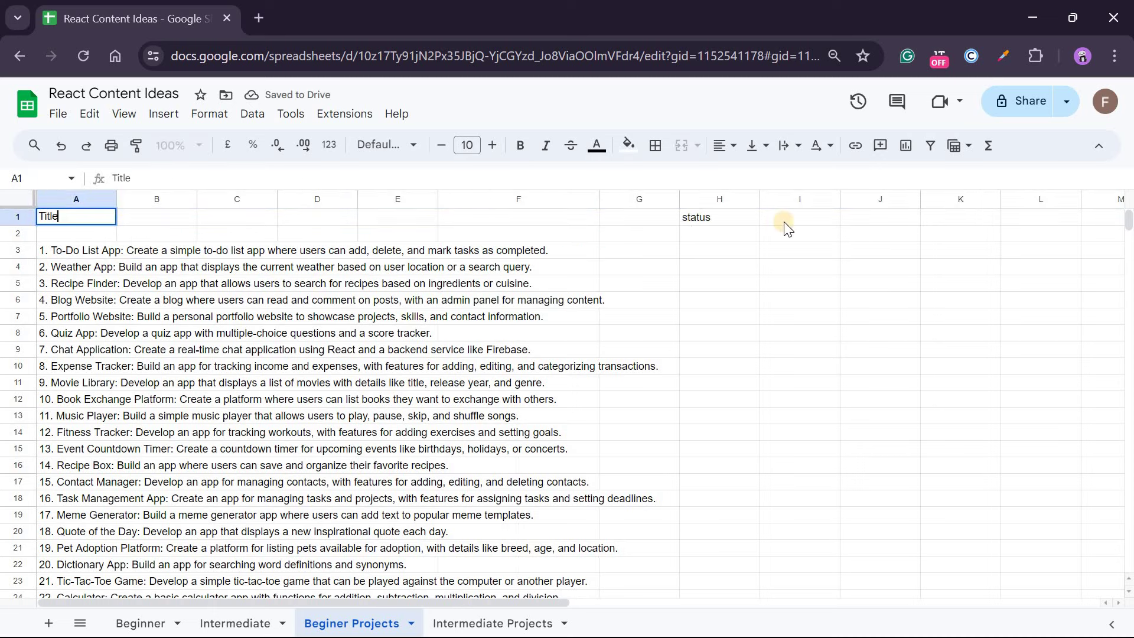
pyautogui.click(784, 222)
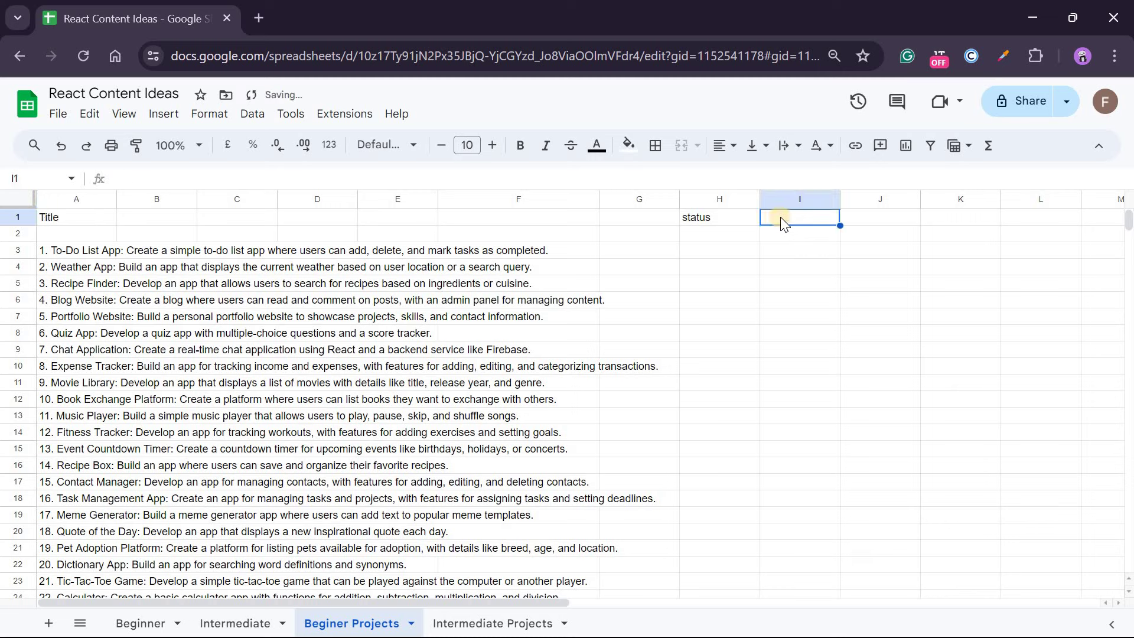
pyautogui.write('dat')
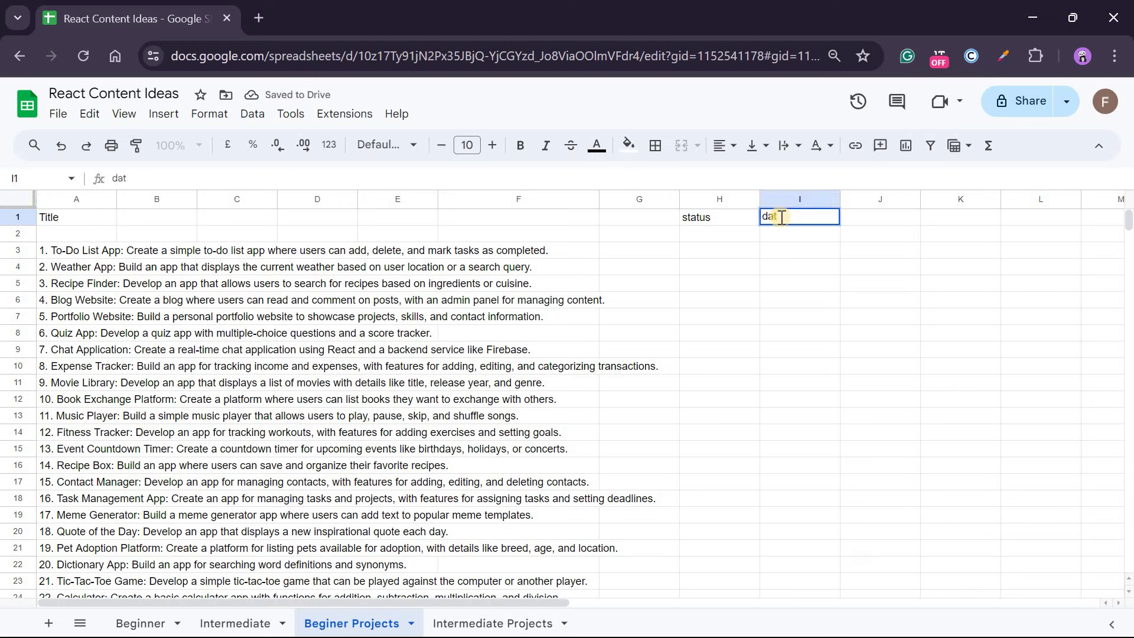
pyautogui.write('s')
pyautogui.press('BackSpace')
pyautogui.write('e')
pyautogui.click(712, 239)
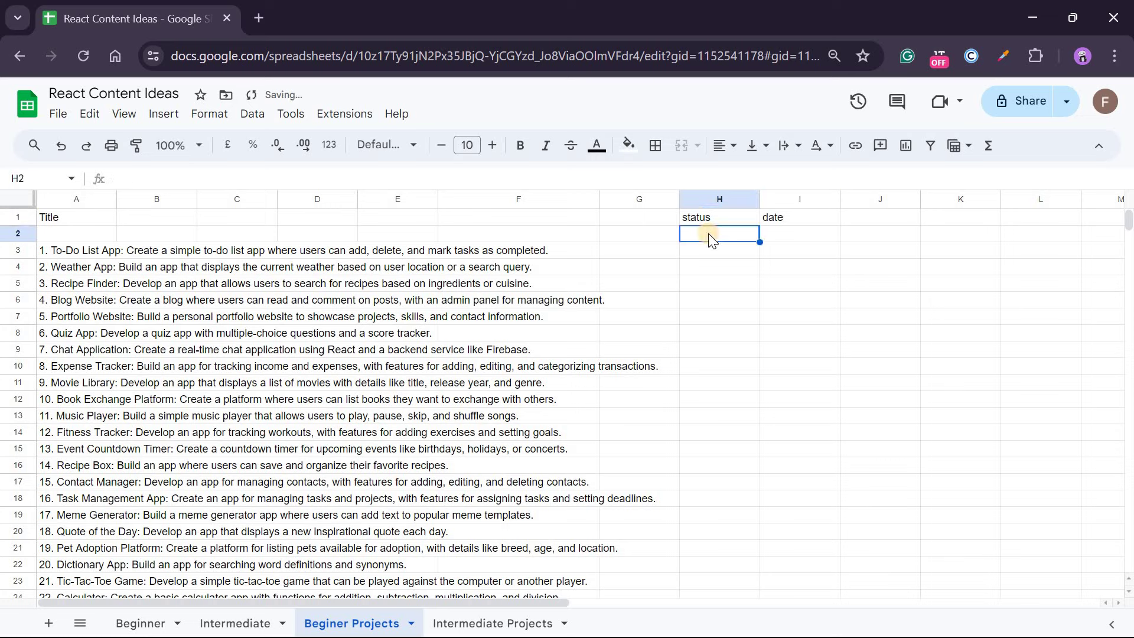
# Fill H3 bright green, H4 orange and H5 muted green.
pyautogui.click(704, 250)
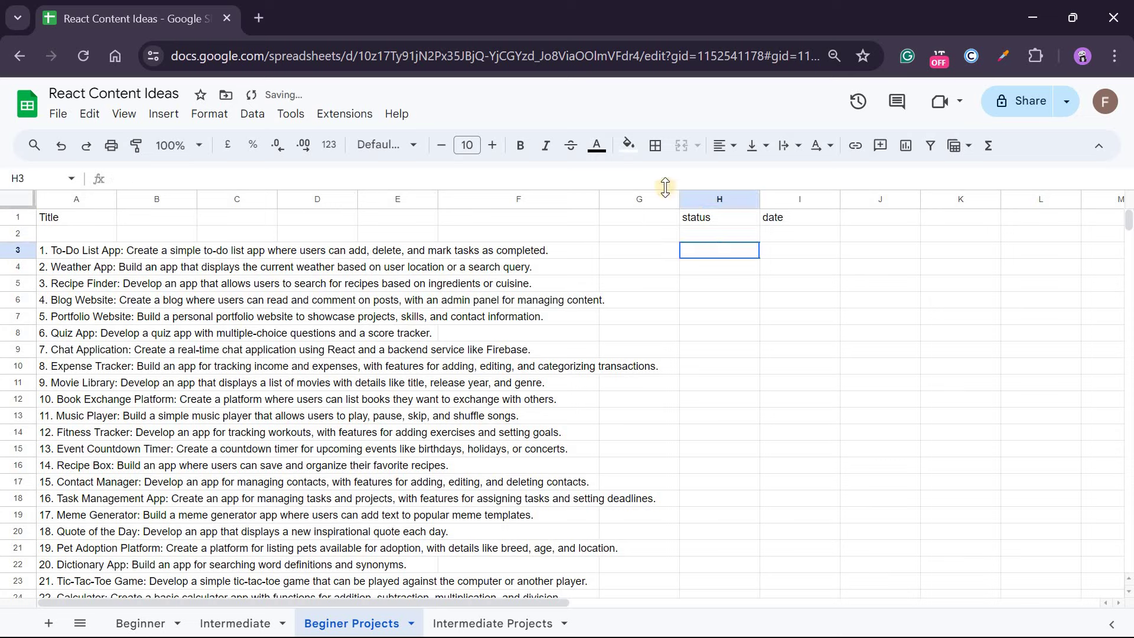
pyautogui.click(628, 144)
pyautogui.click(702, 218)
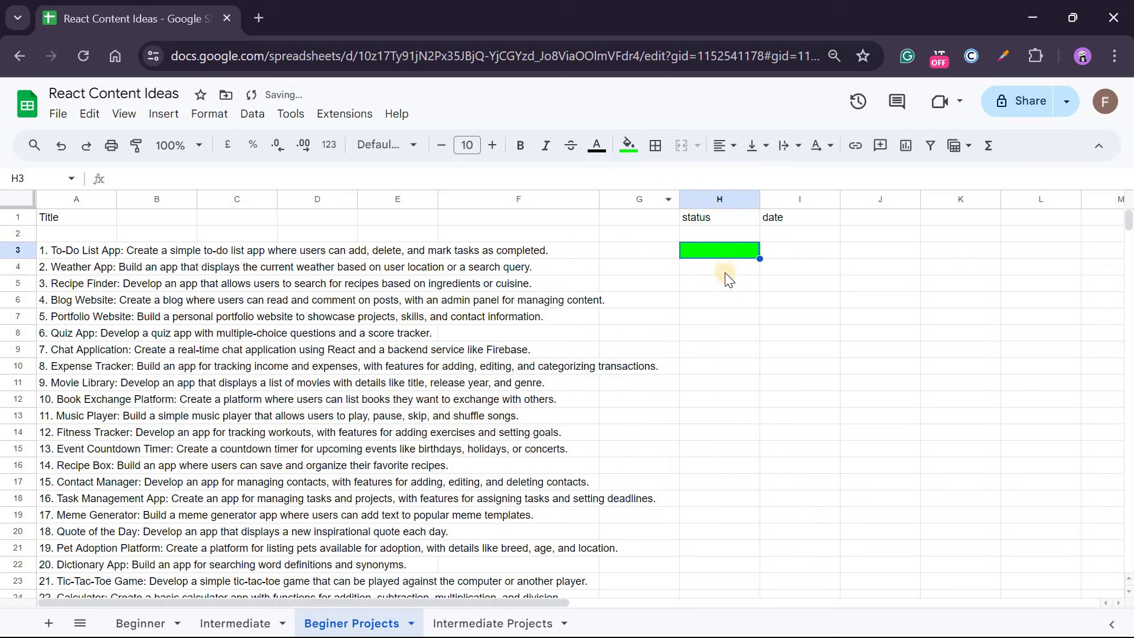
pyautogui.click(725, 272)
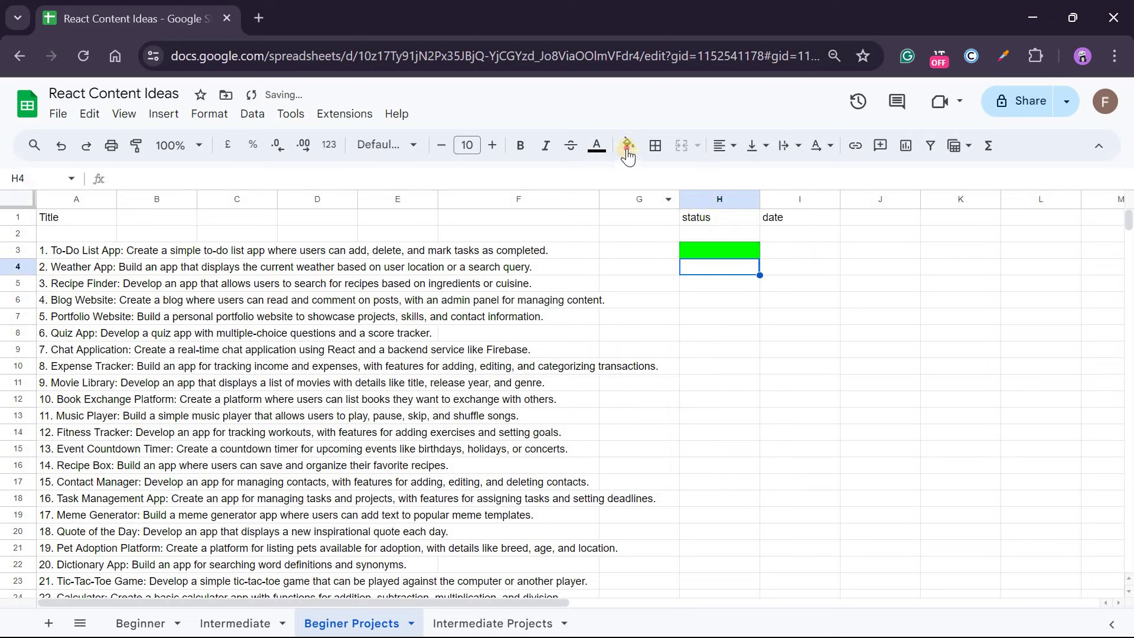
pyautogui.click(628, 145)
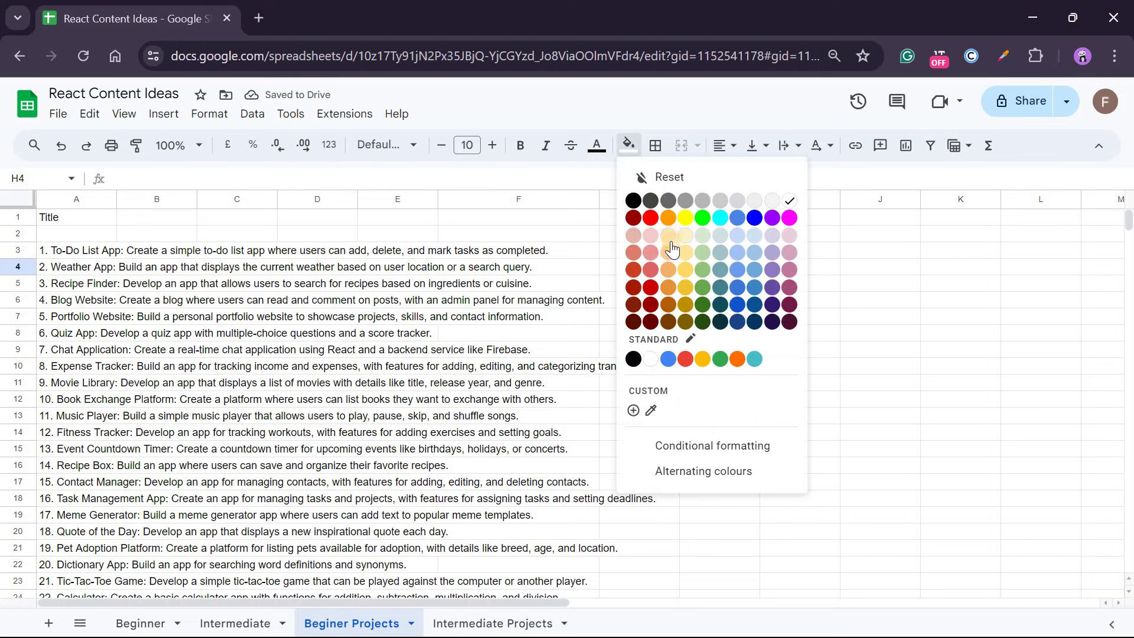
pyautogui.click(694, 269)
pyautogui.click(706, 285)
pyautogui.click(628, 144)
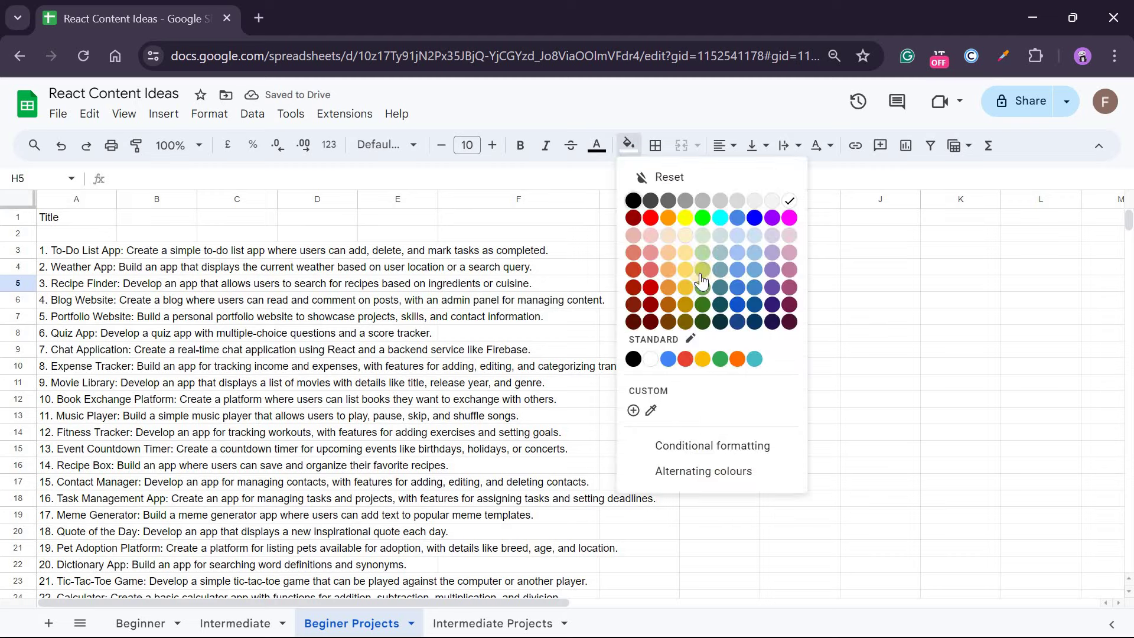
pyautogui.click(714, 284)
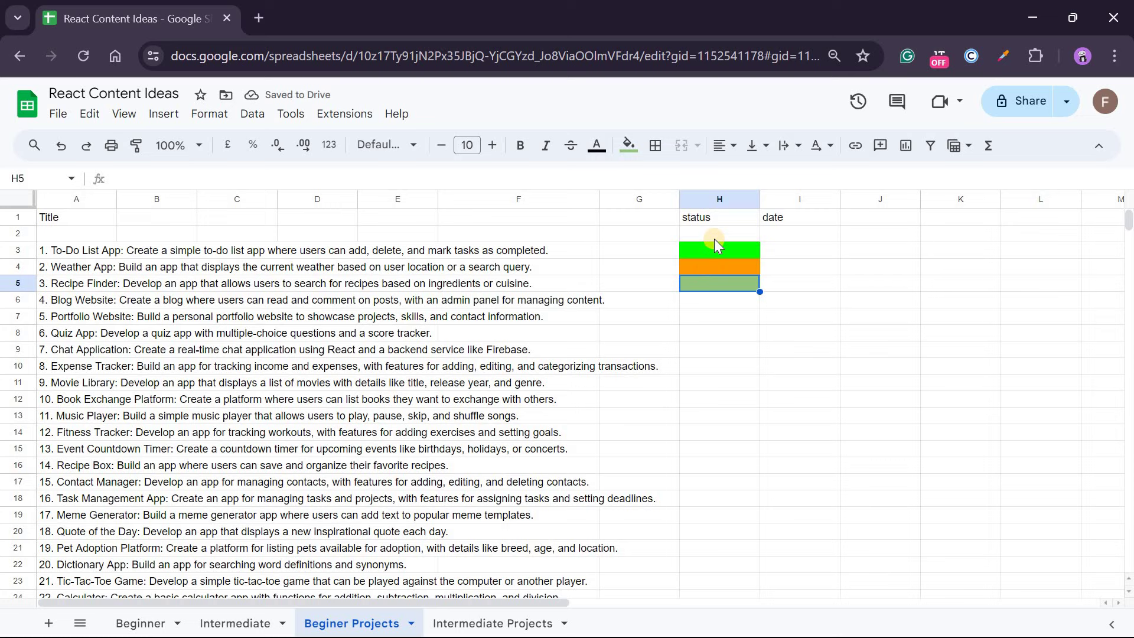
# Add a drop-down to column H with the options 'In progress' and 'posted'.
pyautogui.click(722, 200)
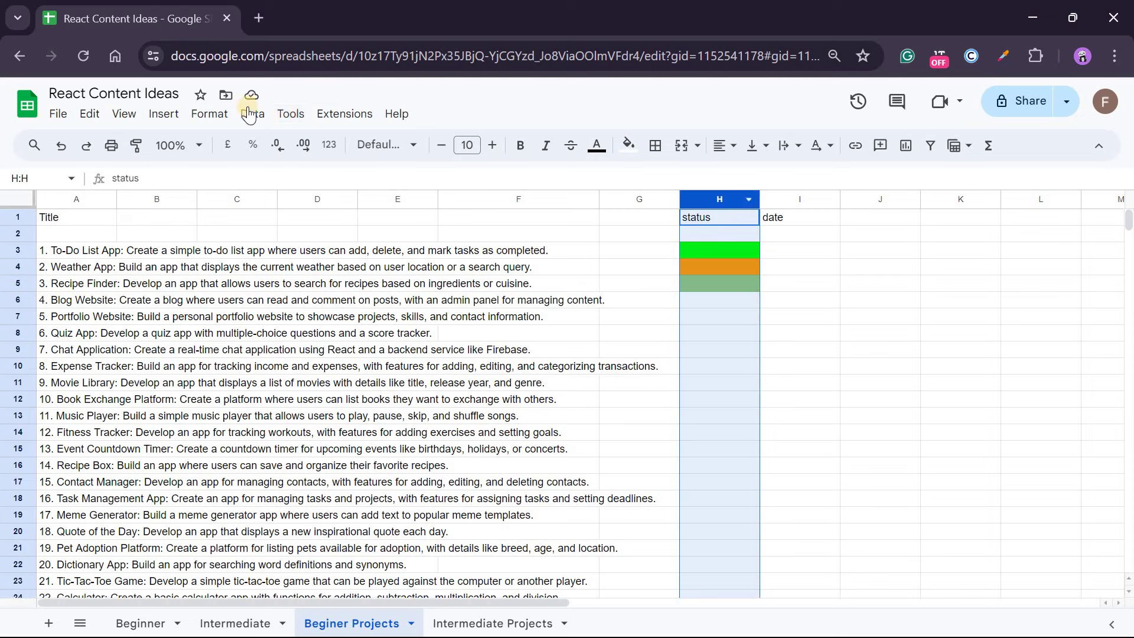
pyautogui.click(164, 114)
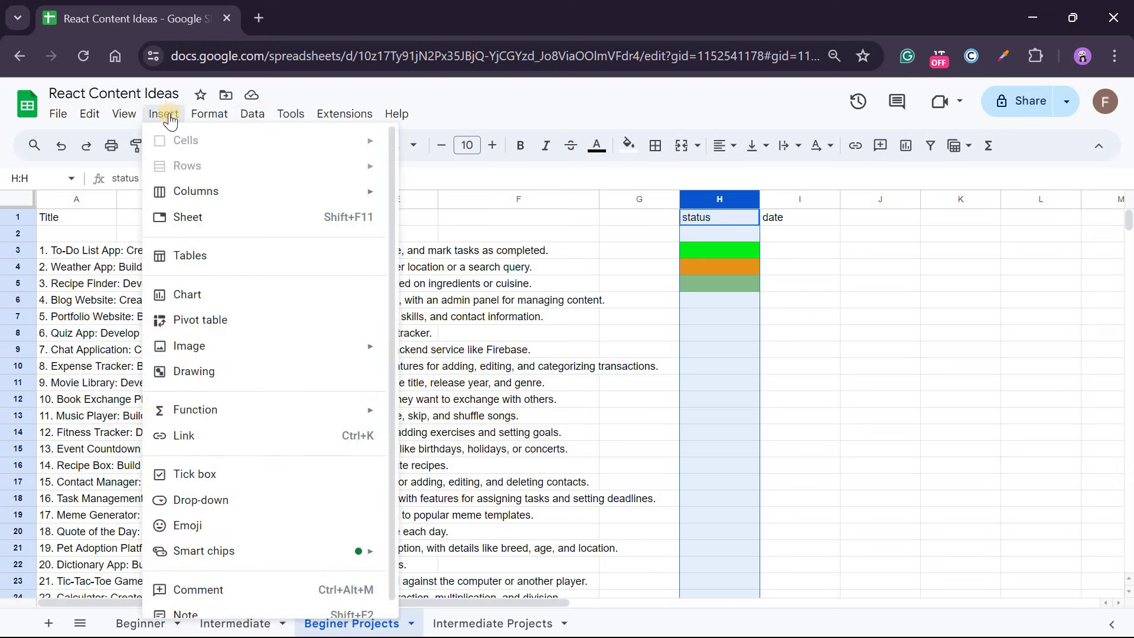
pyautogui.click(201, 500)
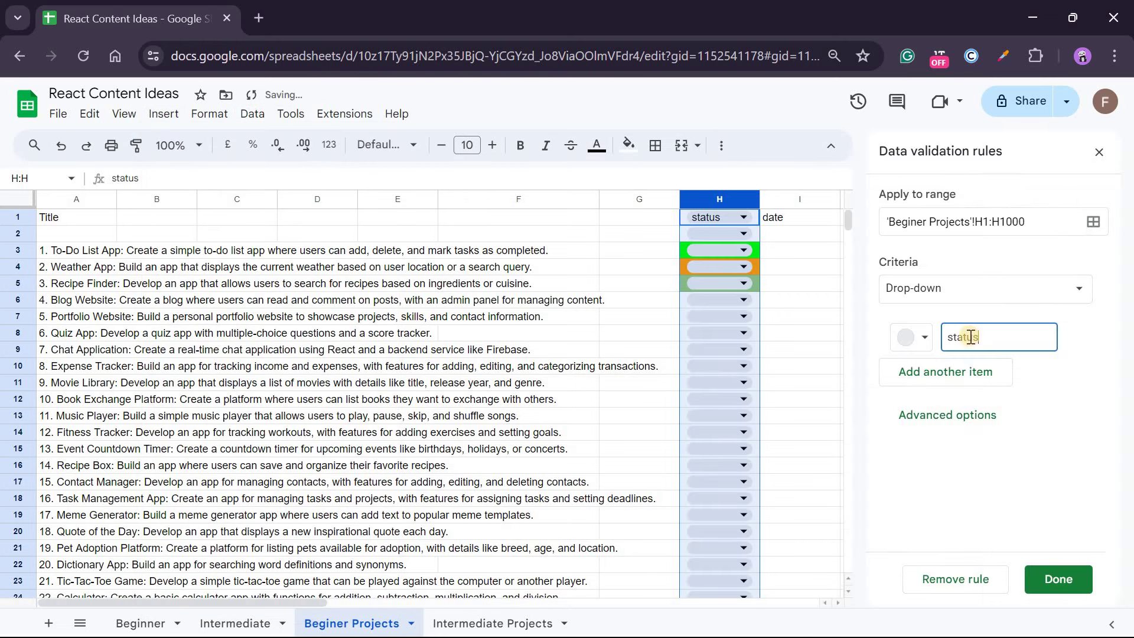
pyautogui.click(940, 373)
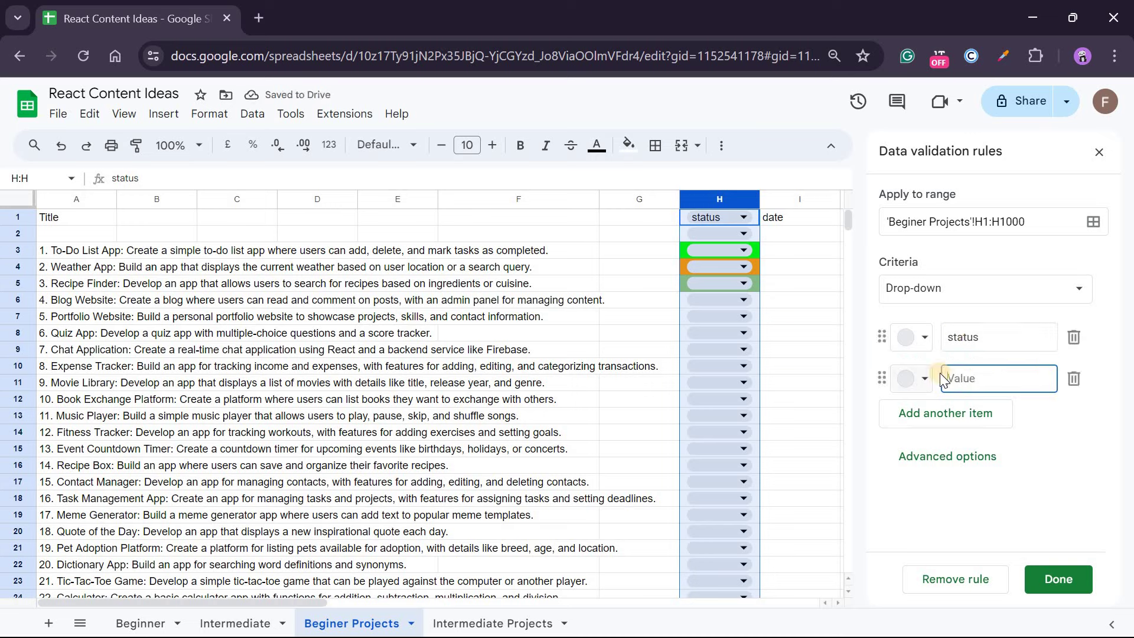
pyautogui.write('In progress')
pyautogui.press('Return')
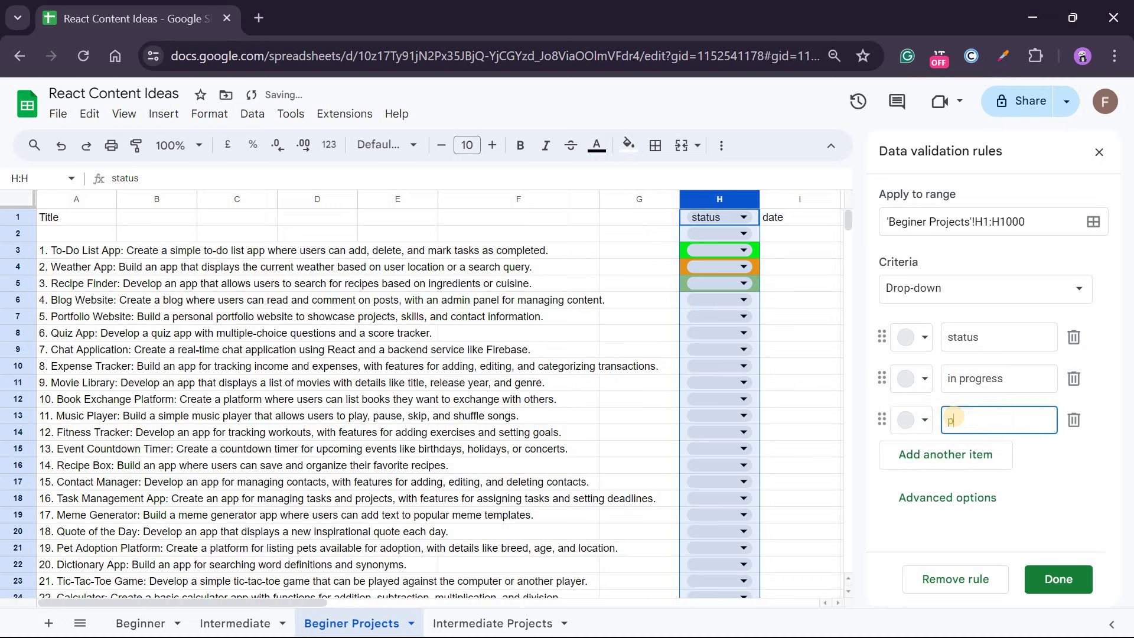
pyautogui.write('posted')
# Colour 'posted' dark green and 'in progress' light yellow, remove the 'status' option, and save the rule.
pyautogui.click(915, 420)
pyautogui.click(1021, 505)
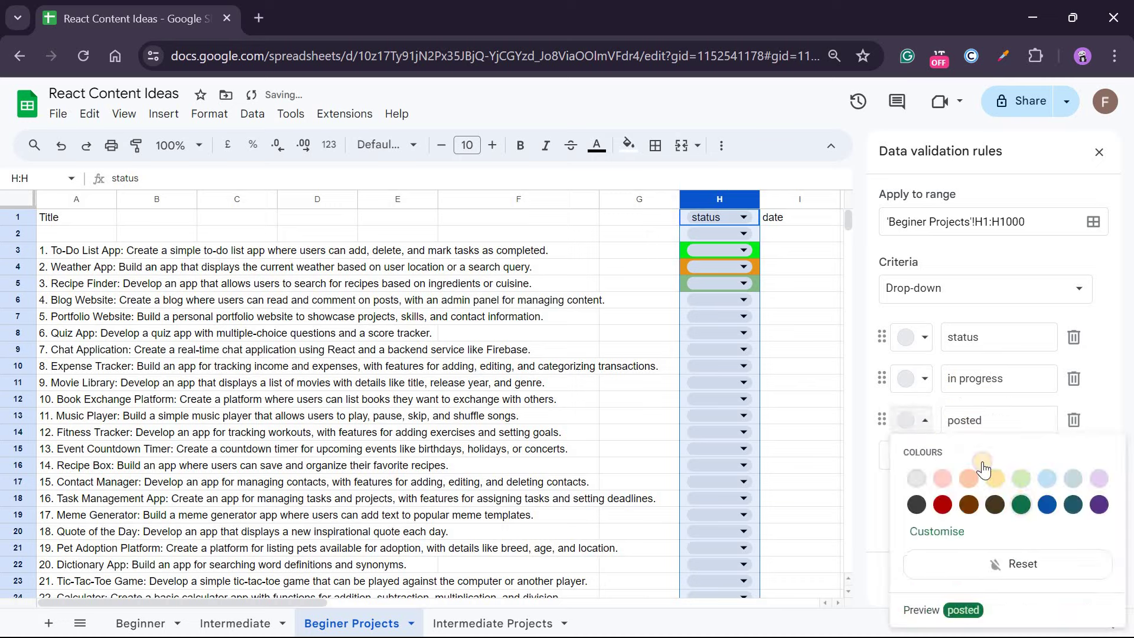
pyautogui.click(912, 378)
pyautogui.click(914, 378)
pyautogui.click(993, 436)
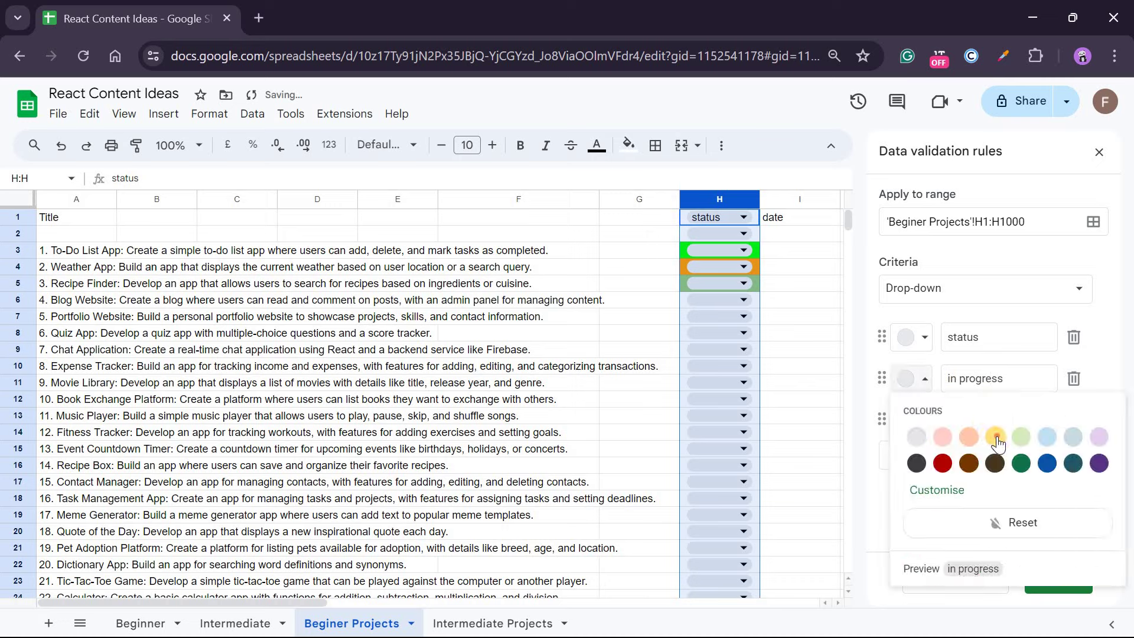
pyautogui.click(1073, 337)
pyautogui.click(1060, 578)
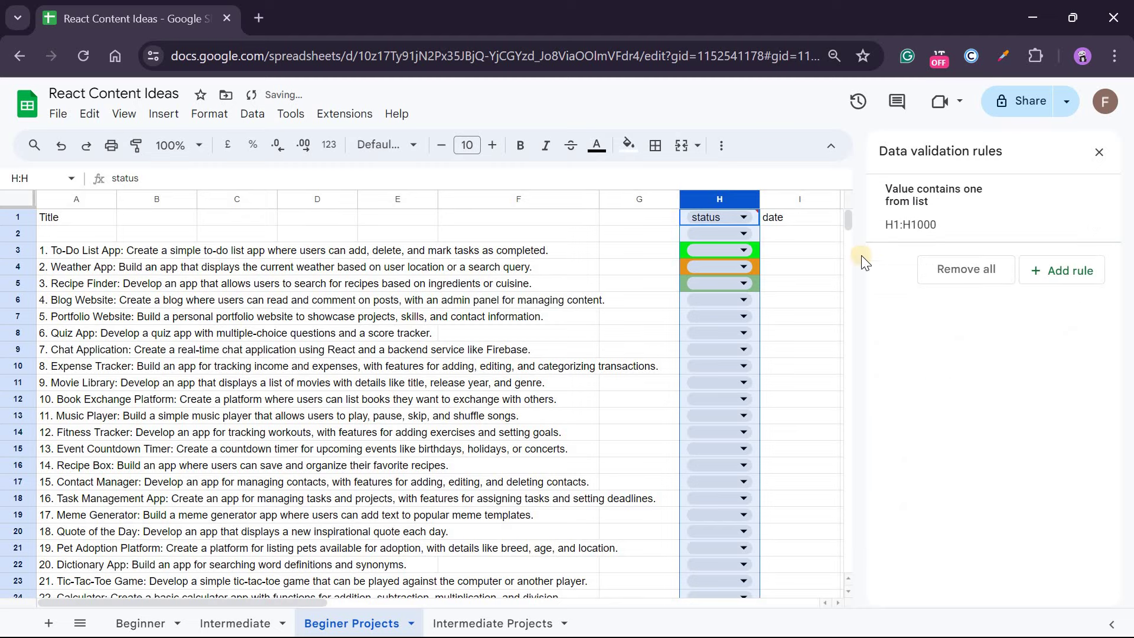
pyautogui.click(815, 260)
# Set H3 to 'in progress' and H4 and H5 to 'posted' using the drop-downs.
pyautogui.click(569, 253)
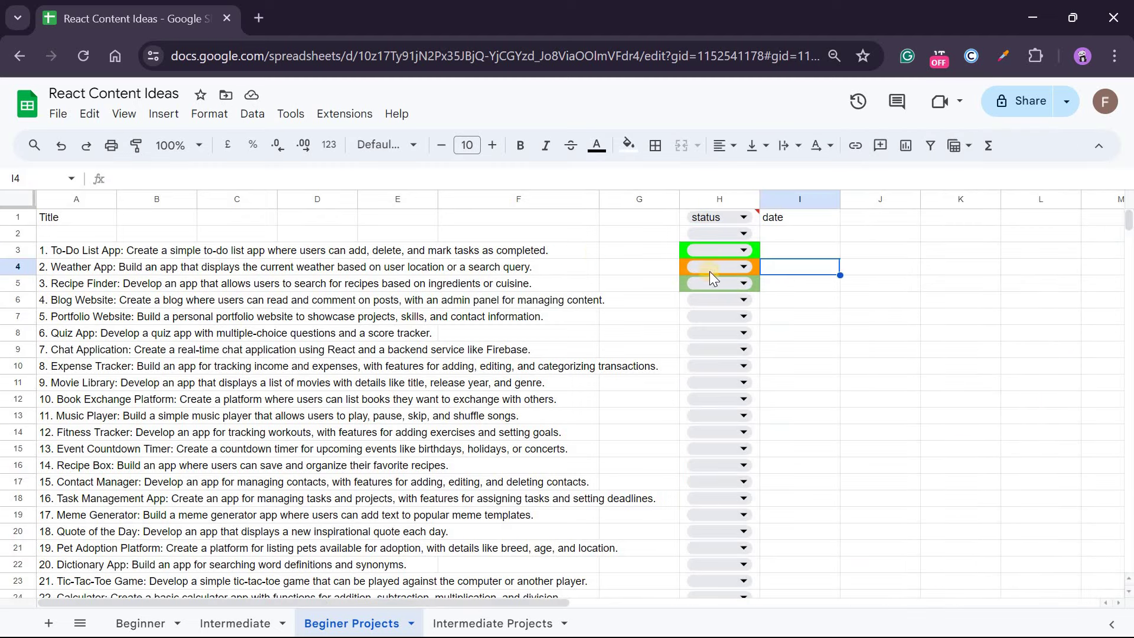
pyautogui.click(722, 253)
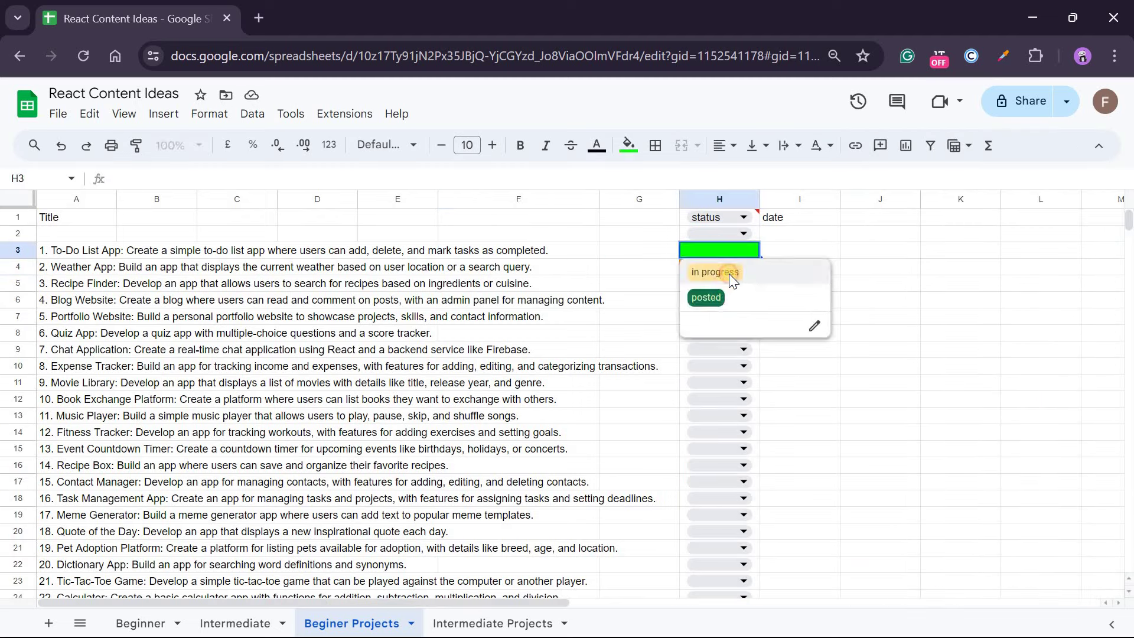
pyautogui.click(715, 272)
pyautogui.press('Down')
pyautogui.press('Return')
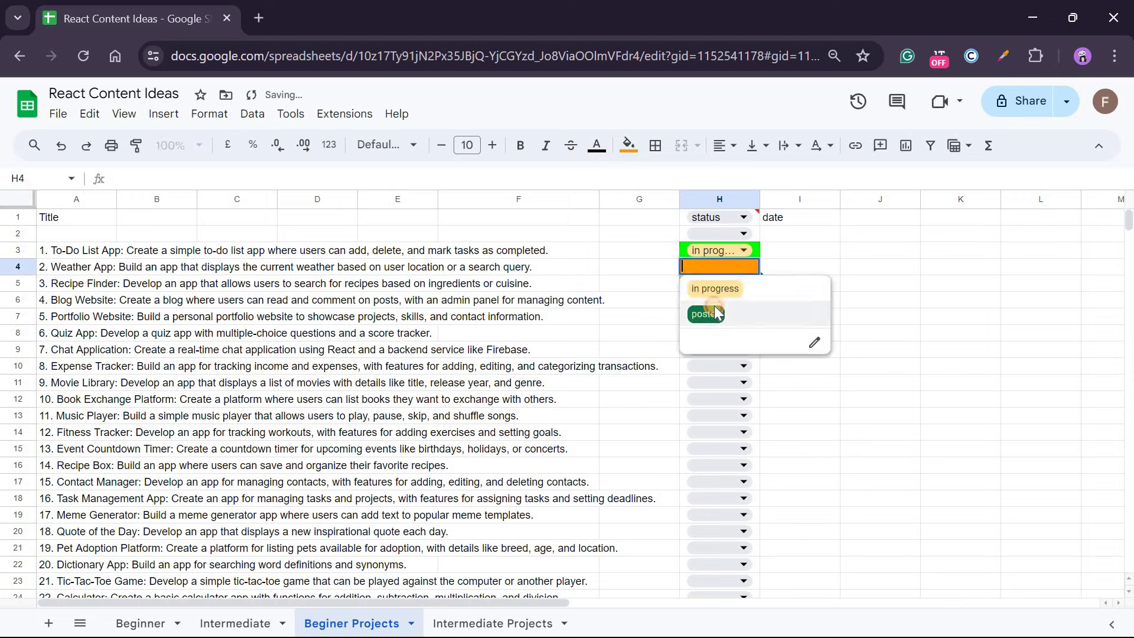
pyautogui.press('Return')
pyautogui.press('Down')
pyautogui.press('Return')
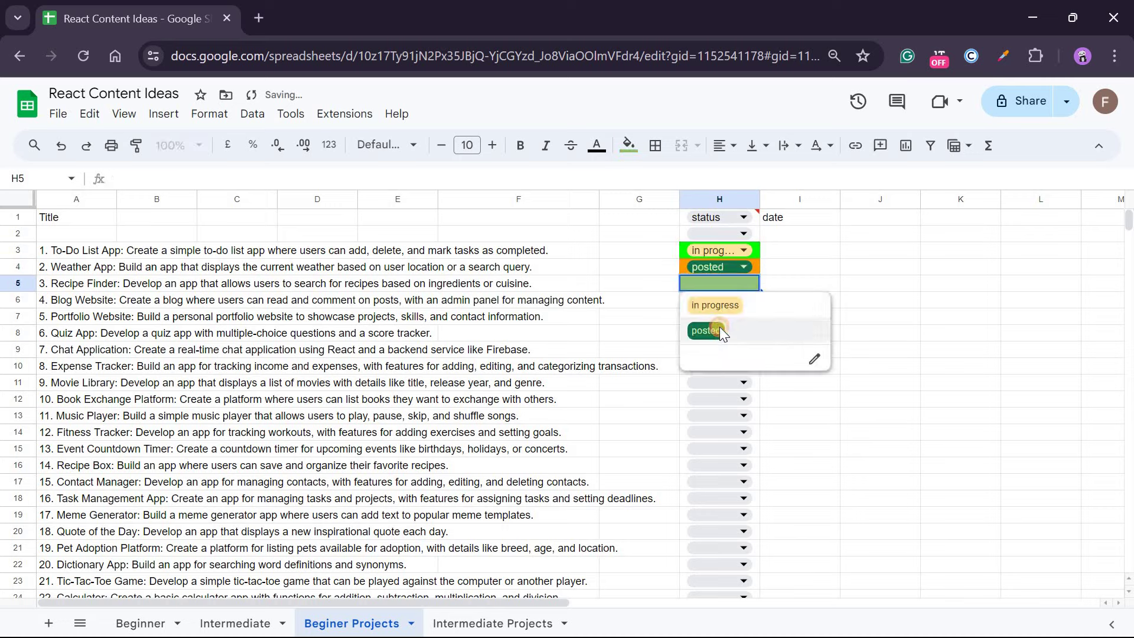
pyautogui.click(719, 327)
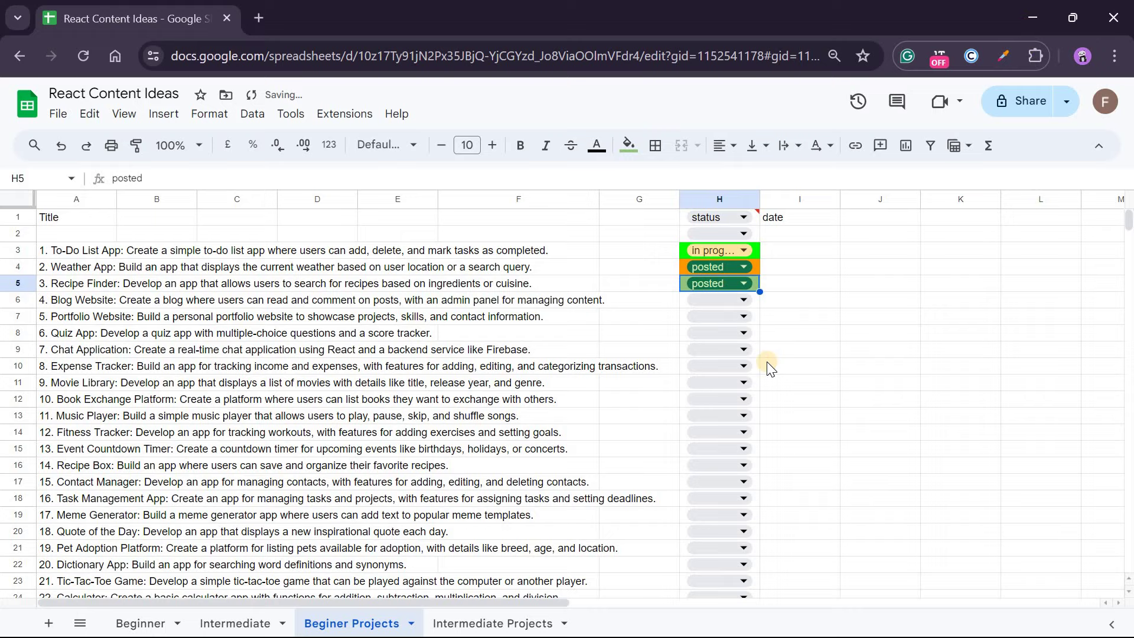
pyautogui.scroll(-5, 421, 444)
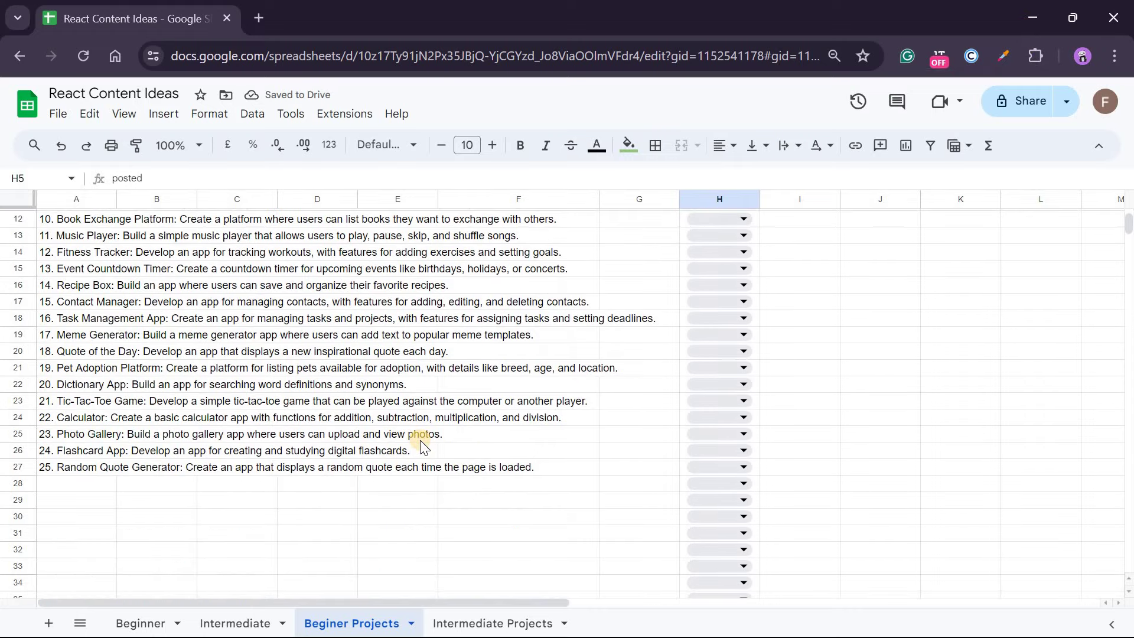